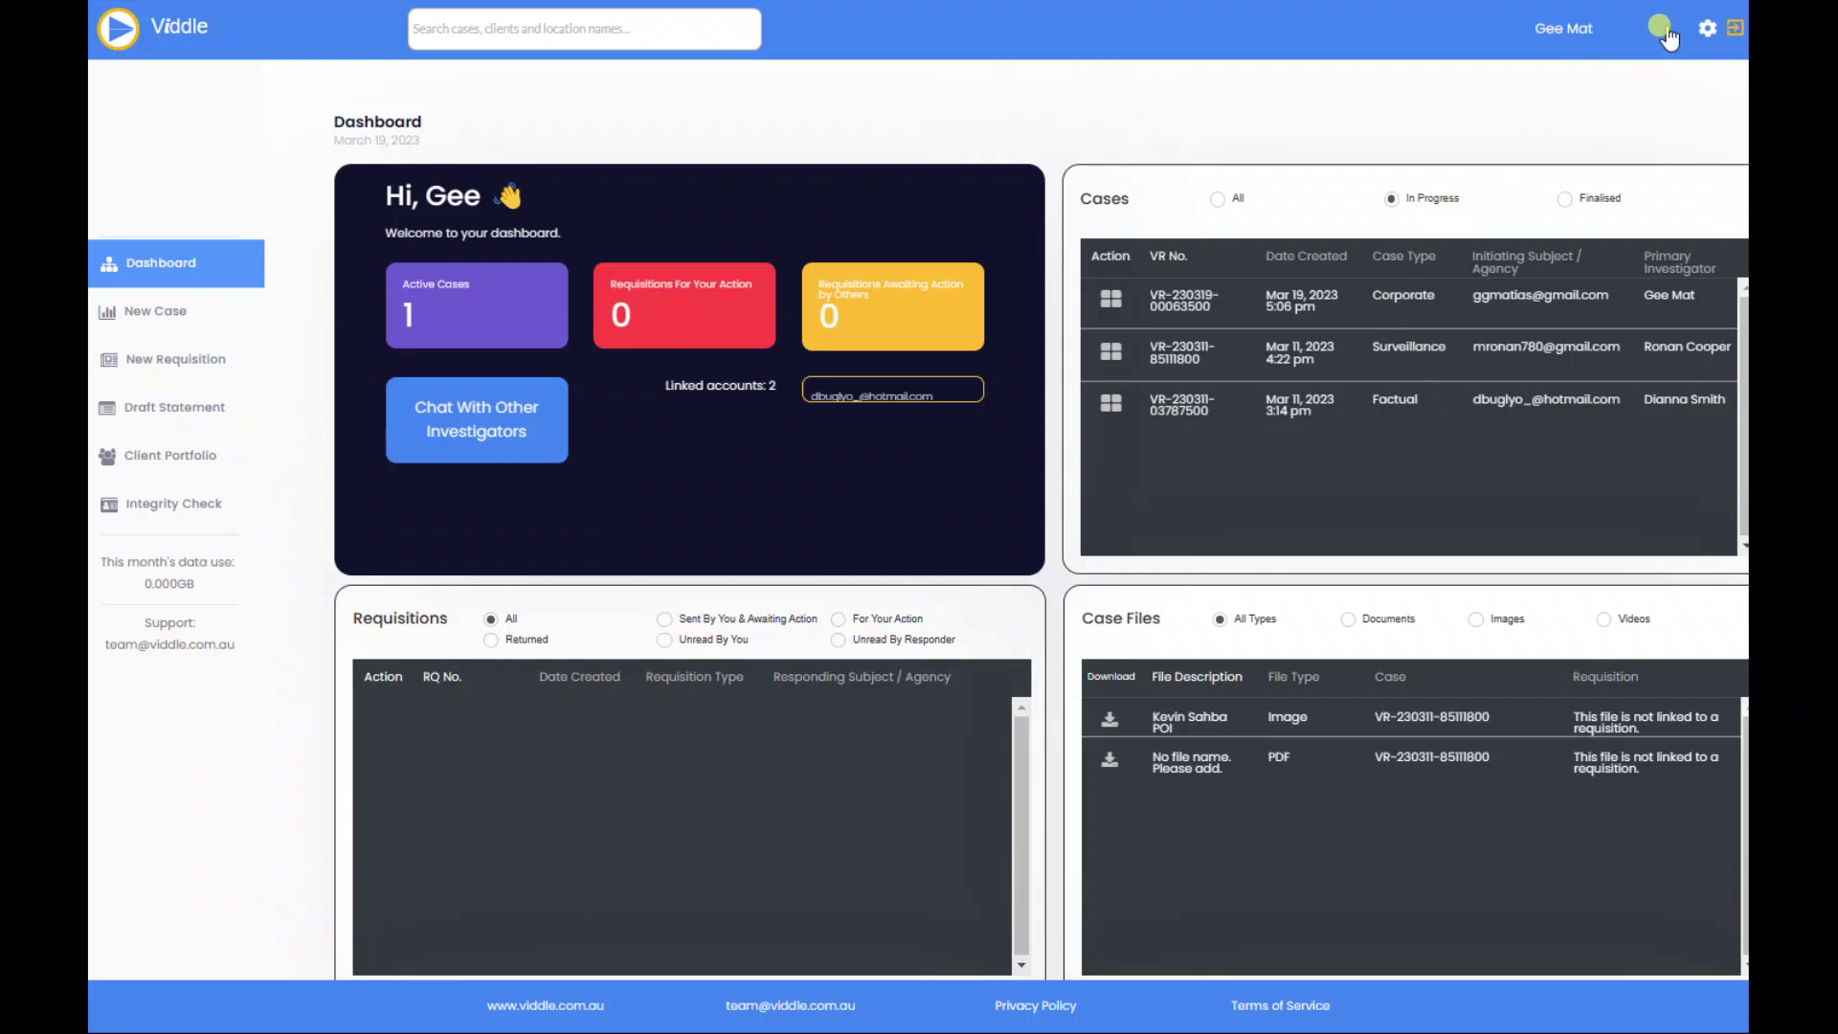
Step: Go to account settings and scroll to the Linked Users table, which lists two users
click(1703, 34)
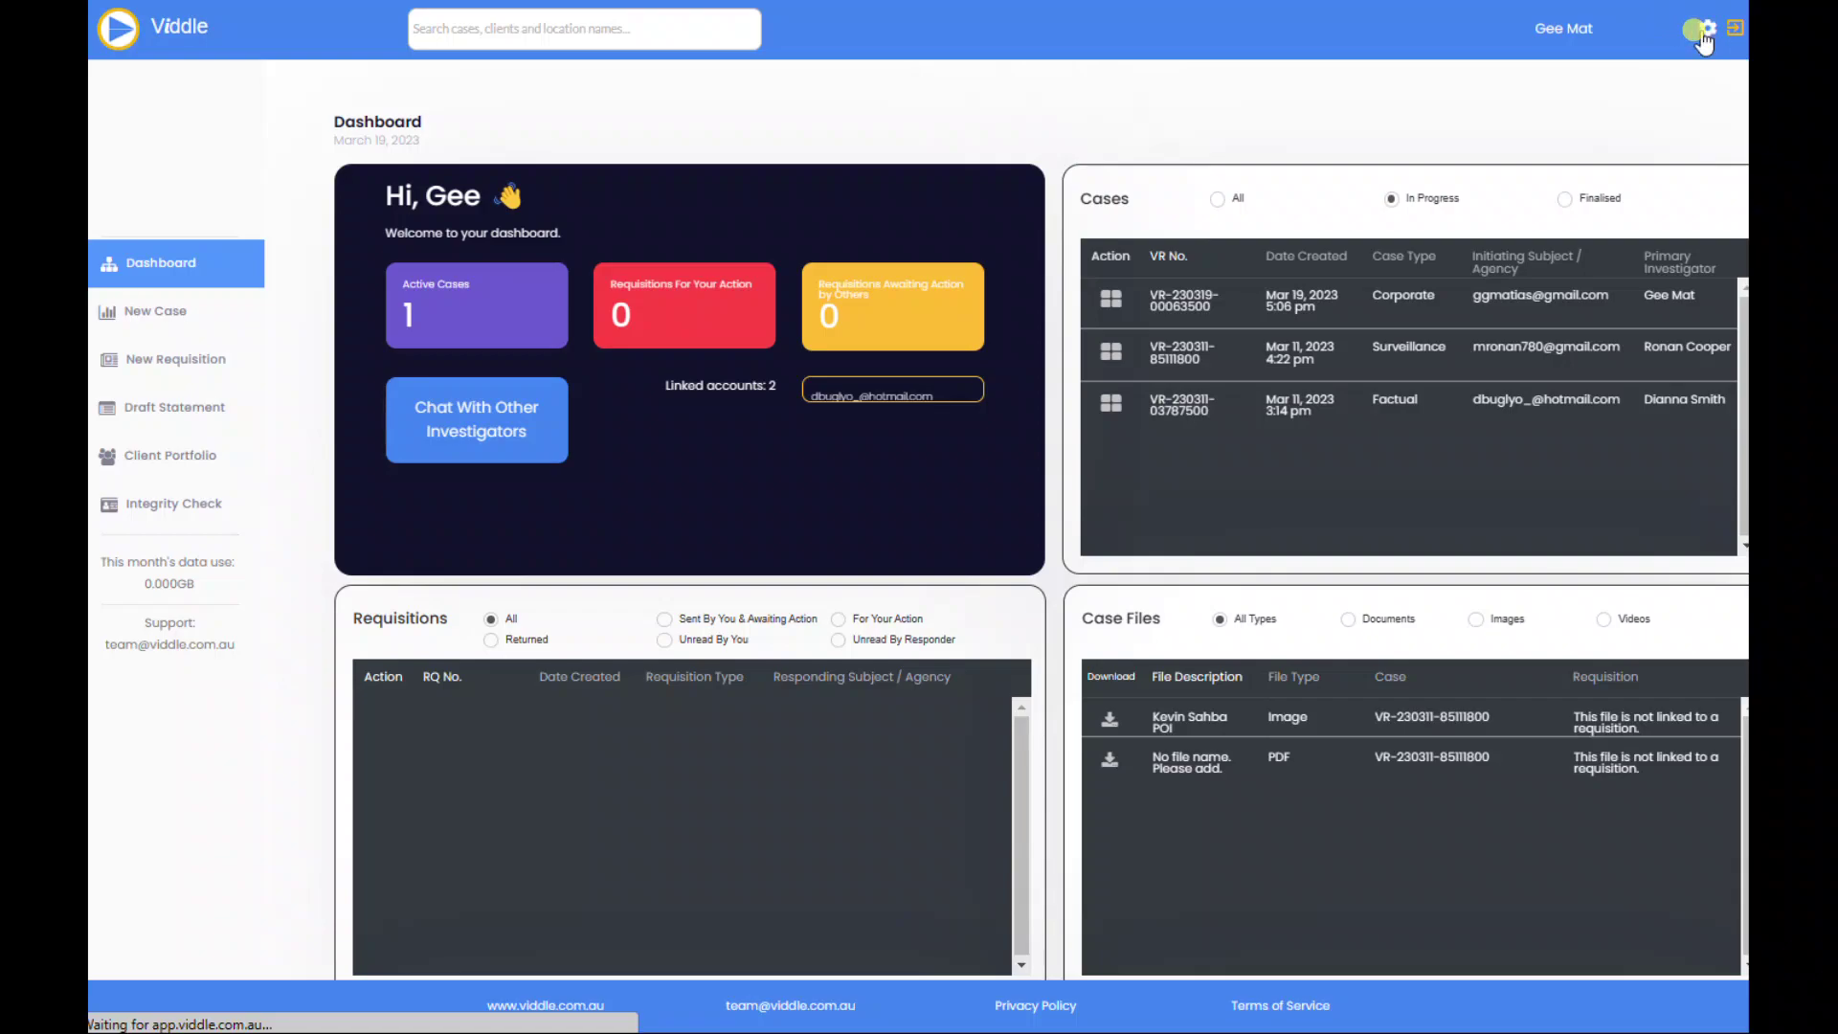
scroll(1430, 462, down, 6)
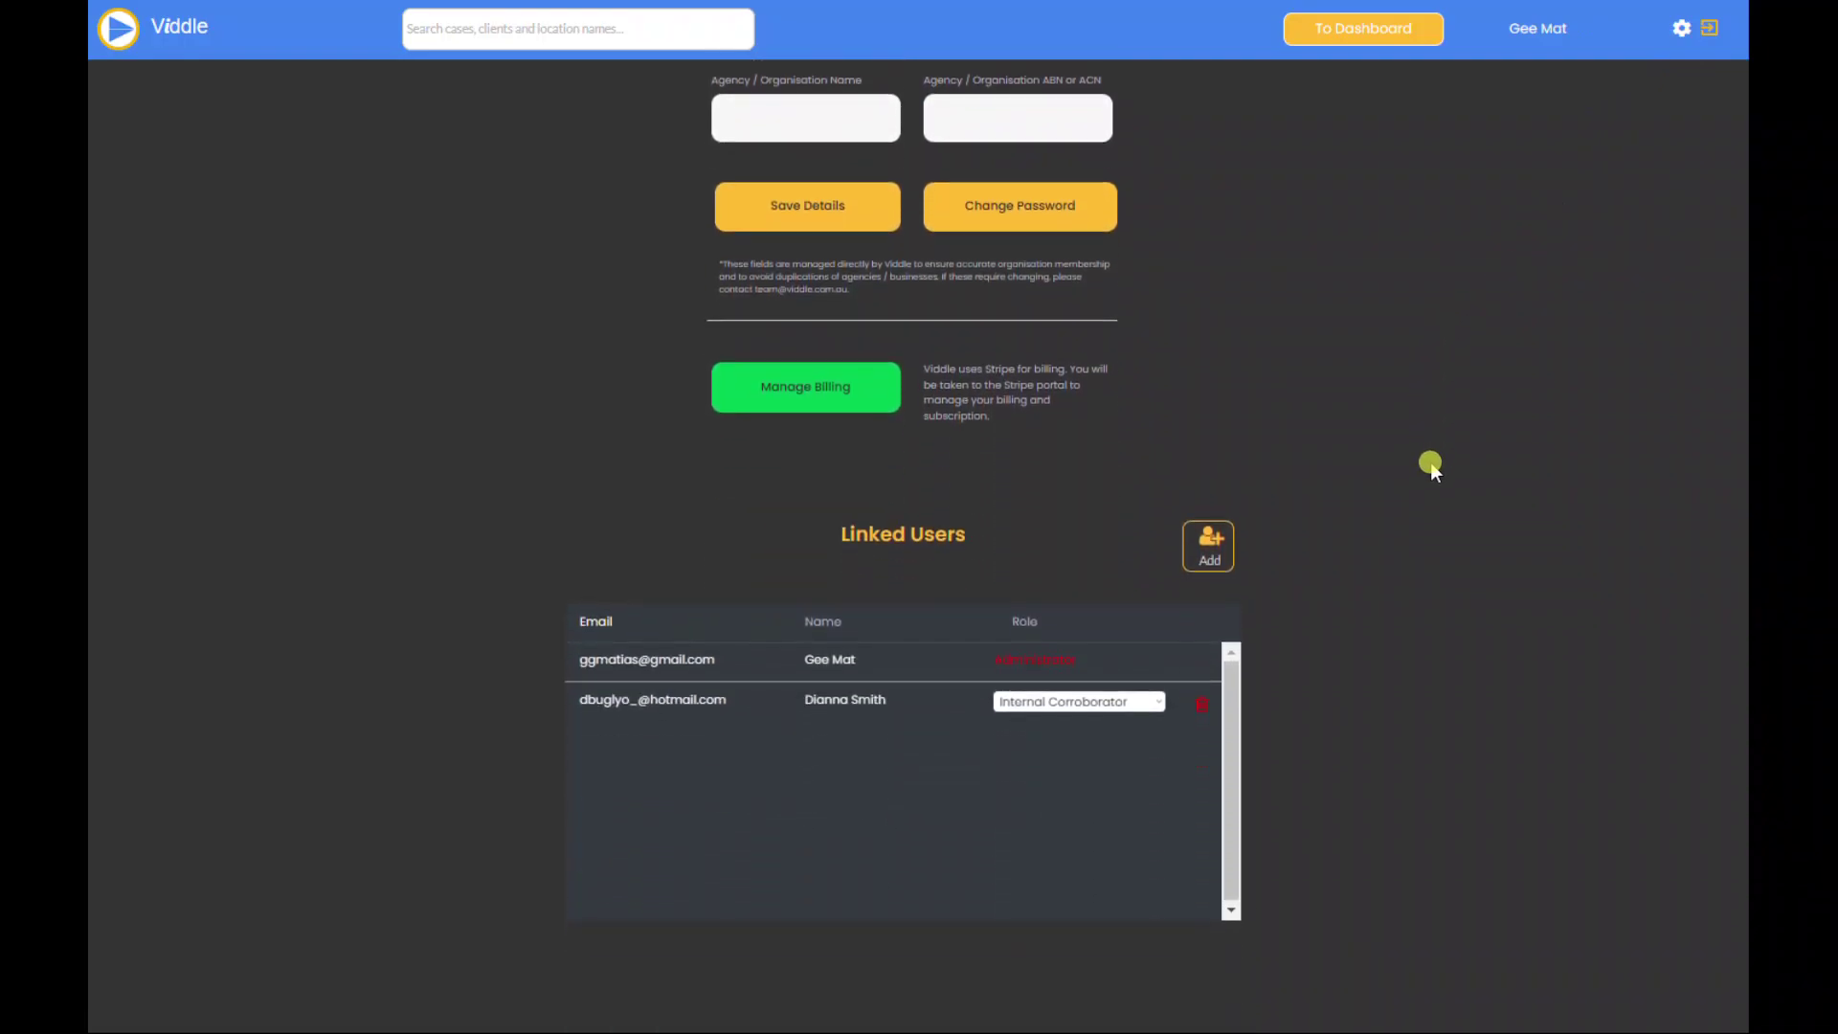
scroll(1430, 463, down, 1)
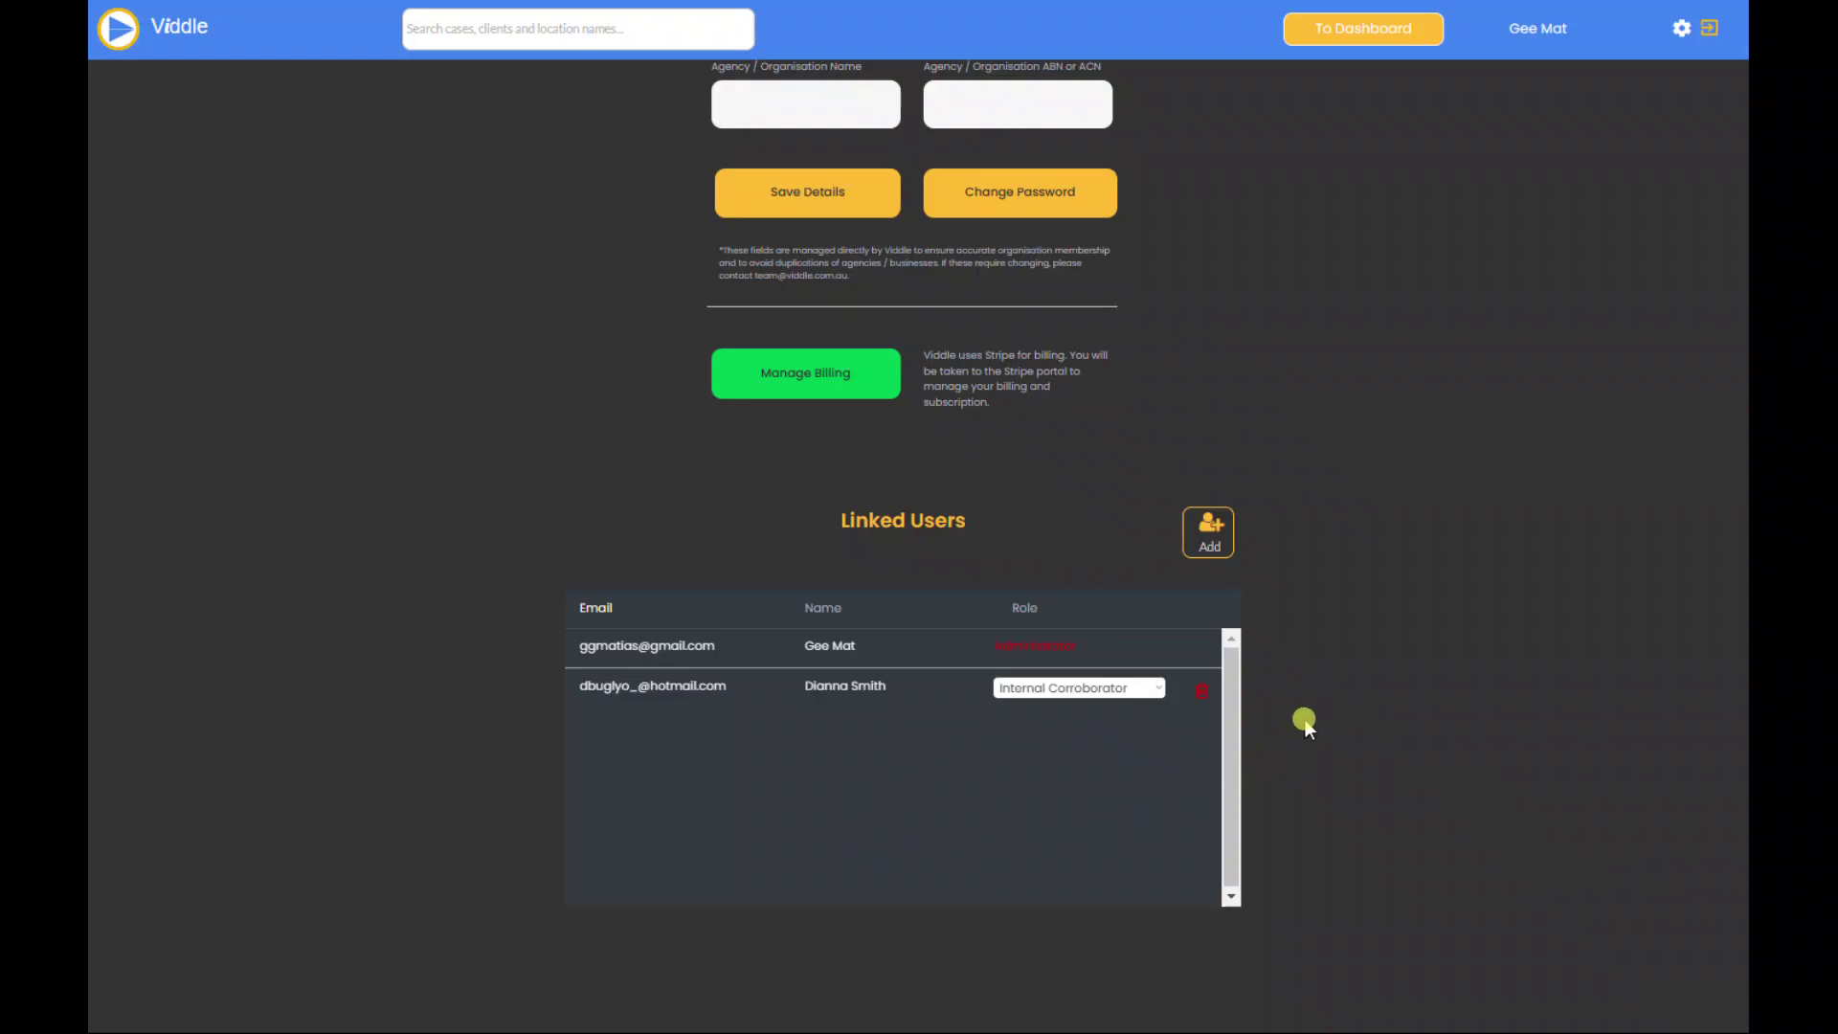
Step: Start a new linked user and enter the invitee's e-mail, so Viddle reports the user already exists
click(1214, 548)
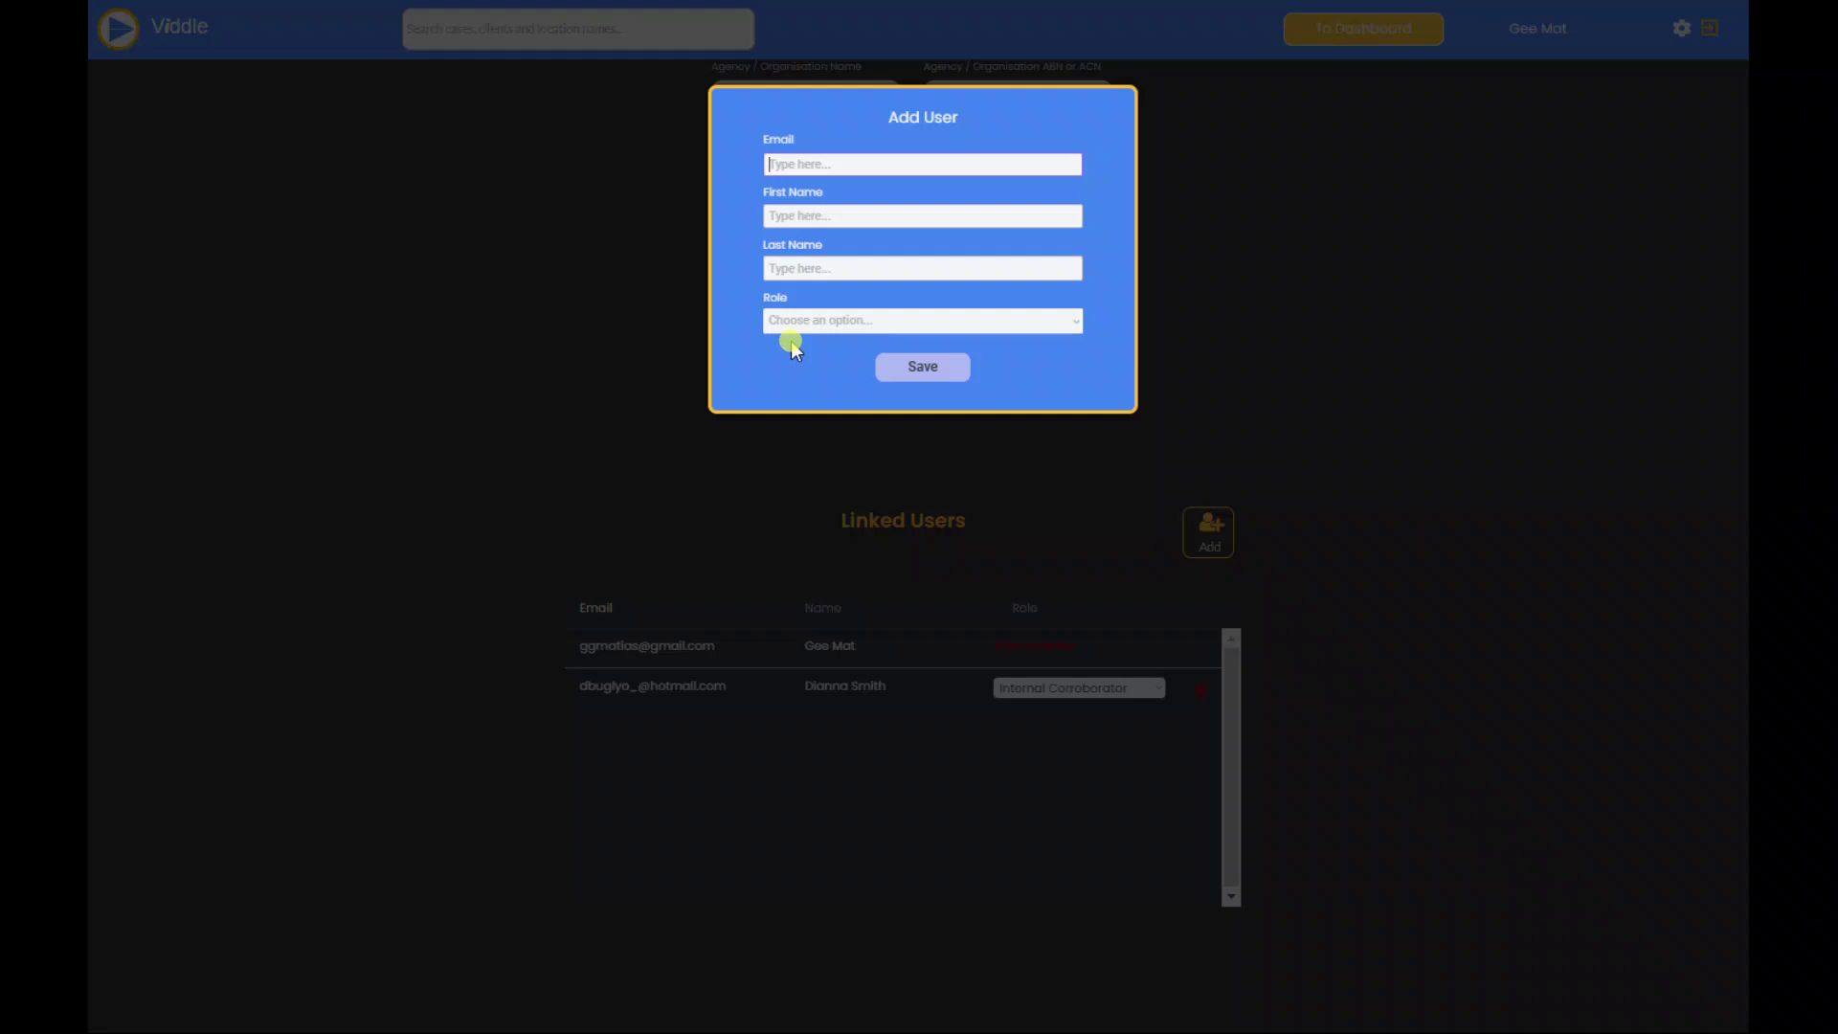
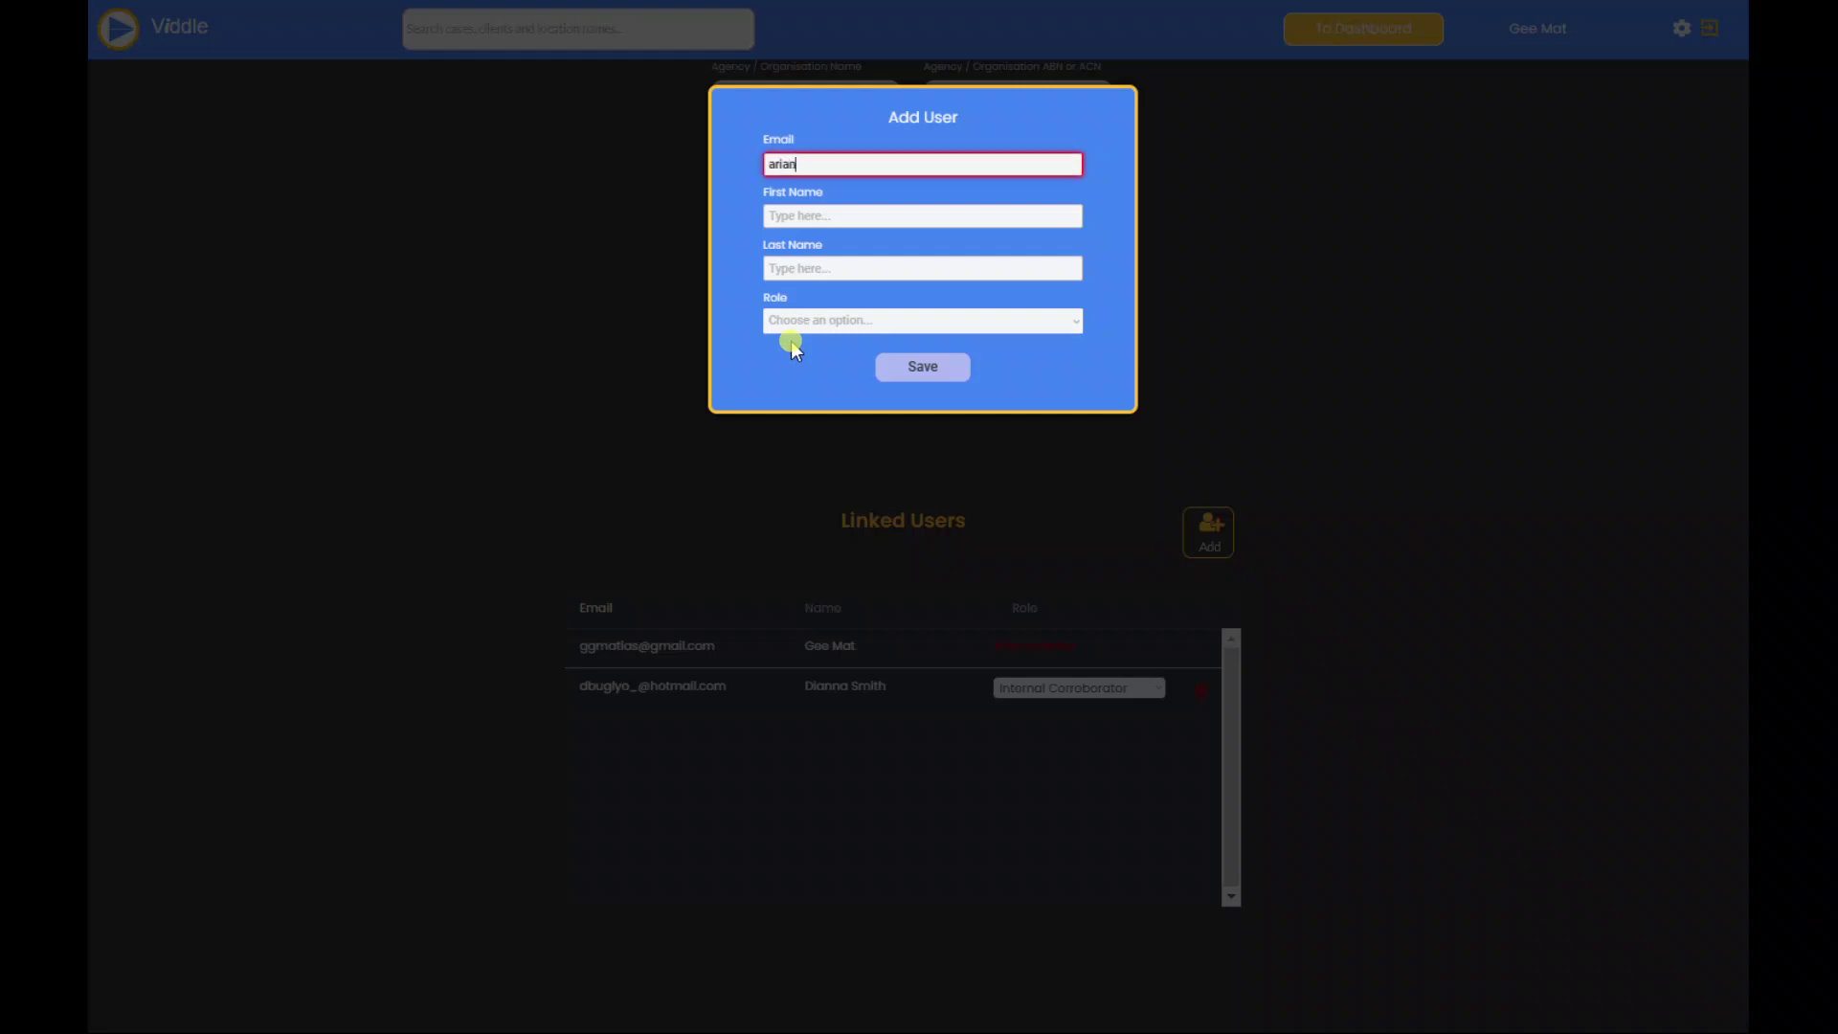
click(780, 215)
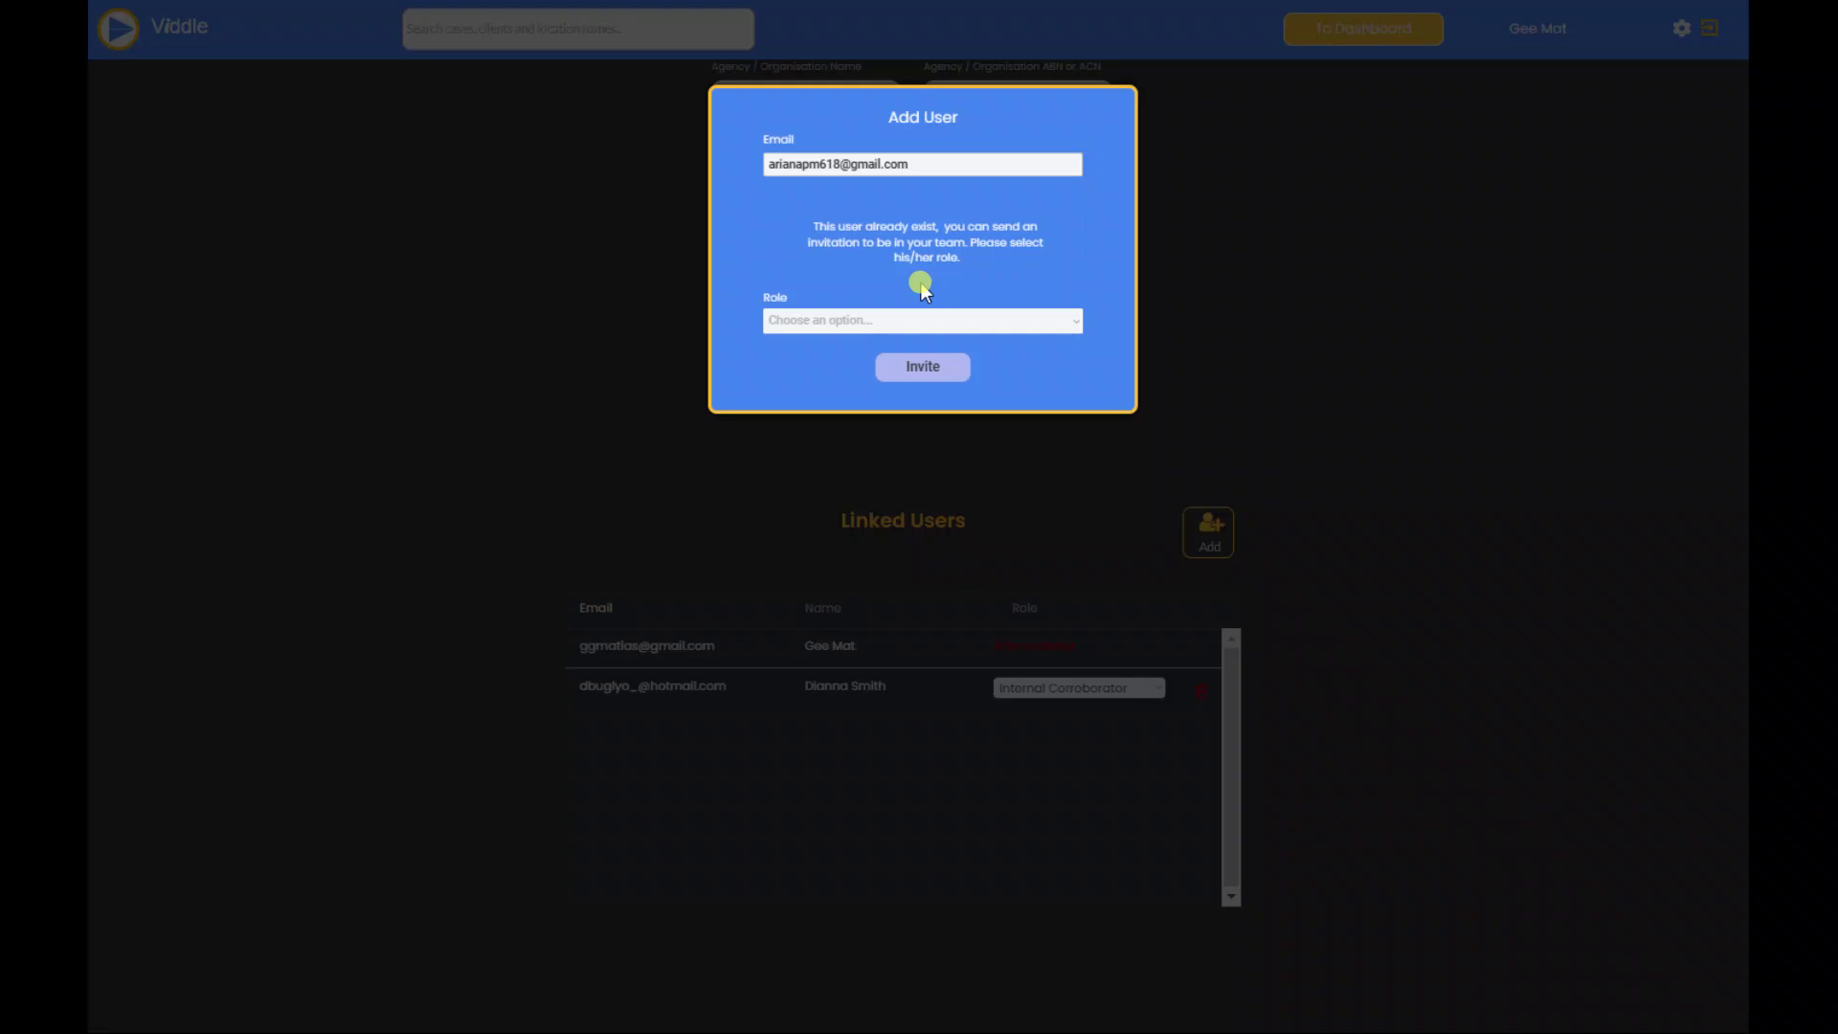
Step: Give the invitee the External Corroborator role and send the invitation
click(1007, 322)
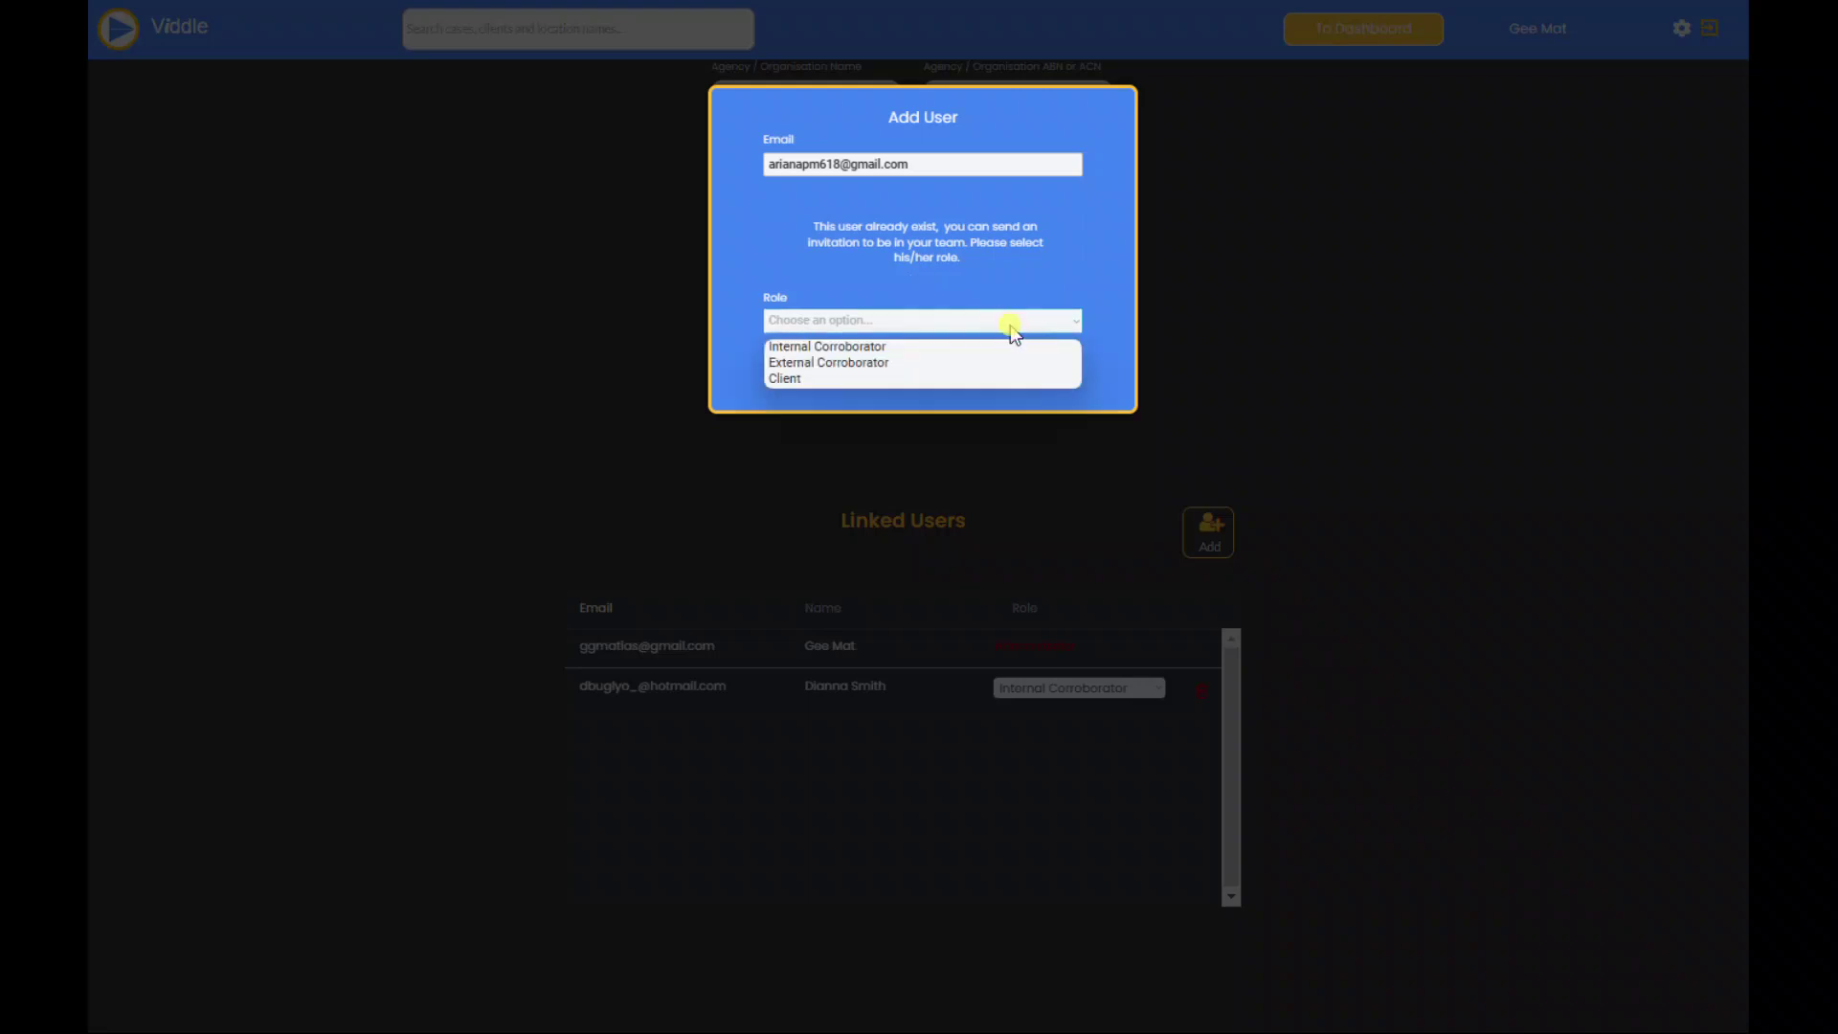
click(938, 363)
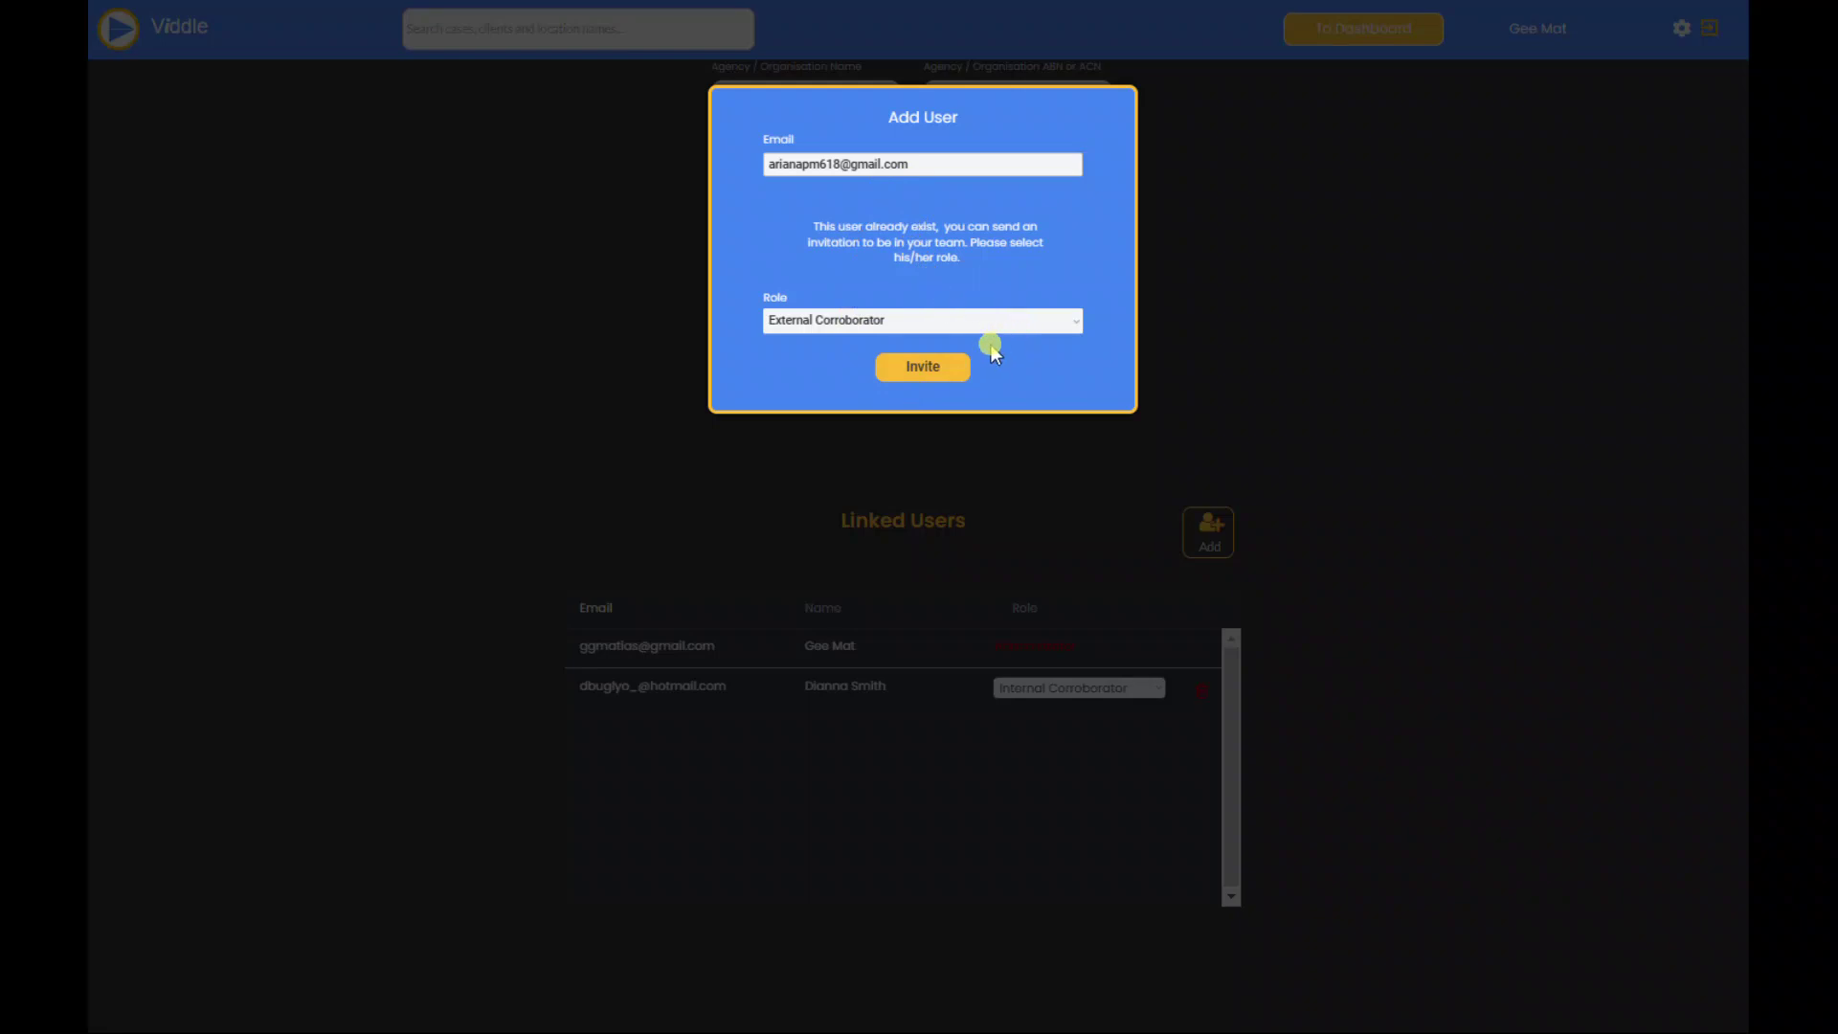
click(941, 372)
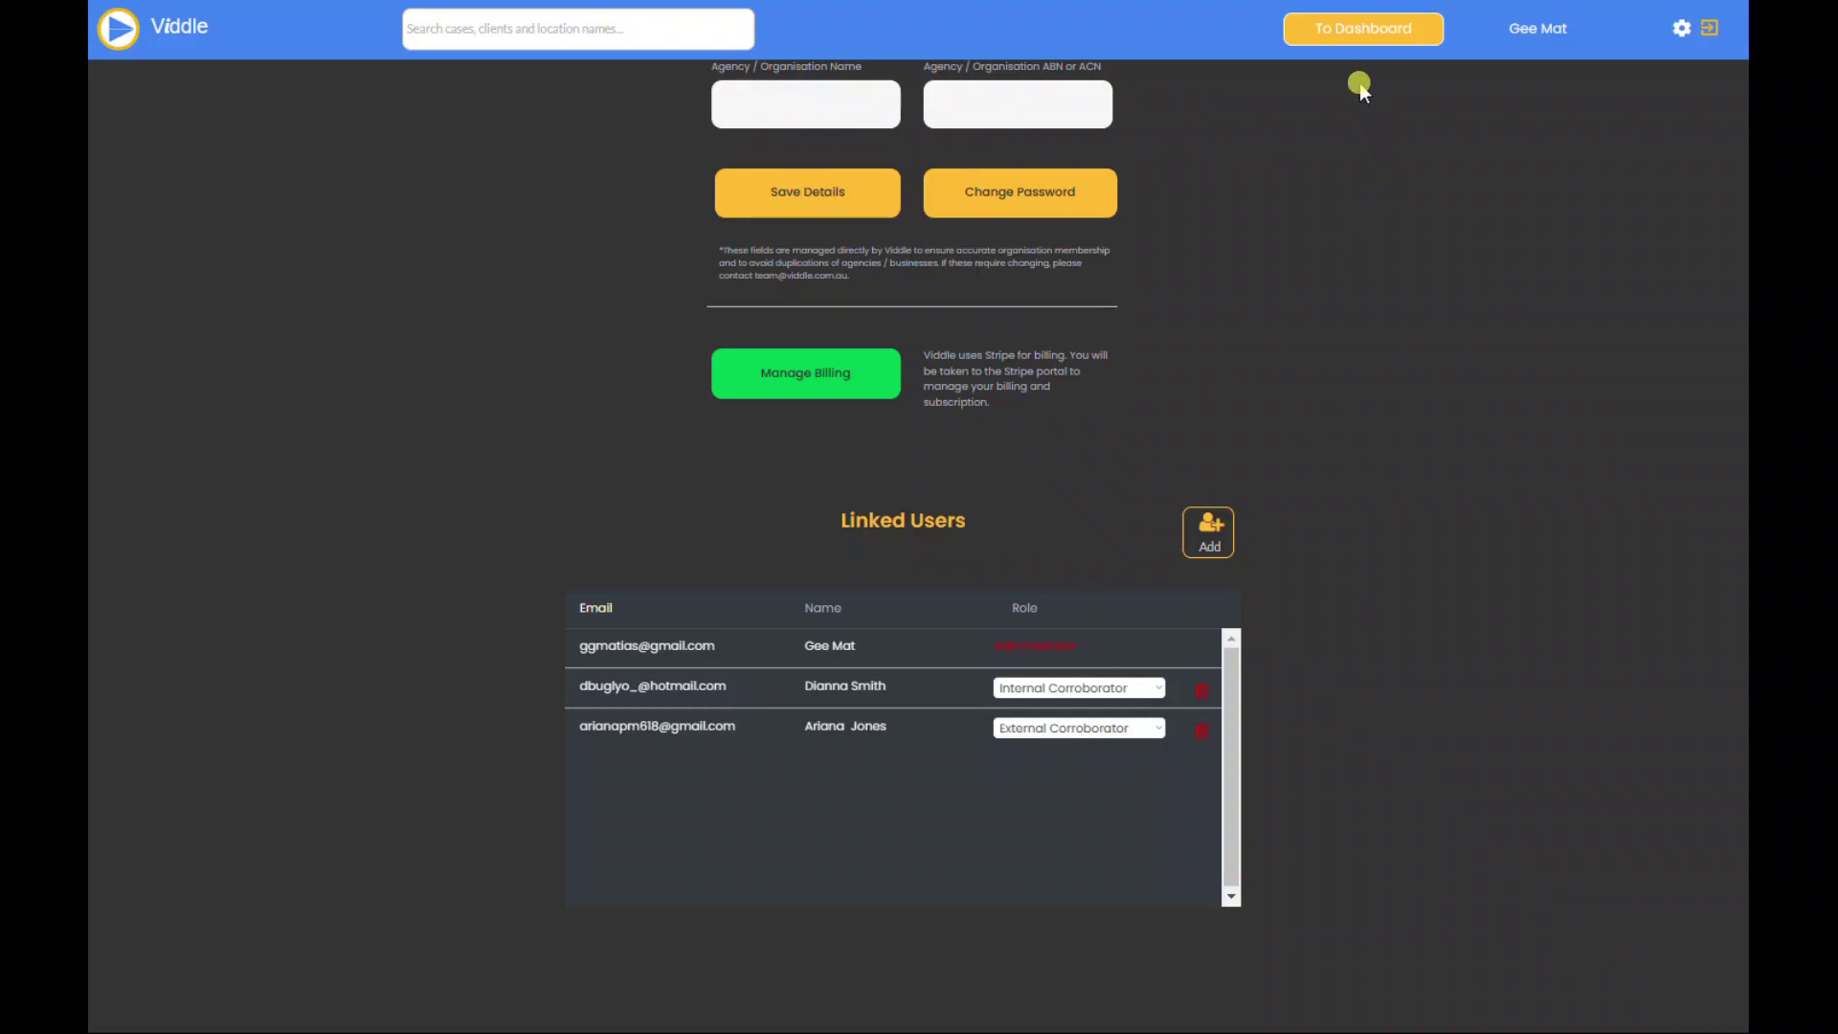
click(1328, 40)
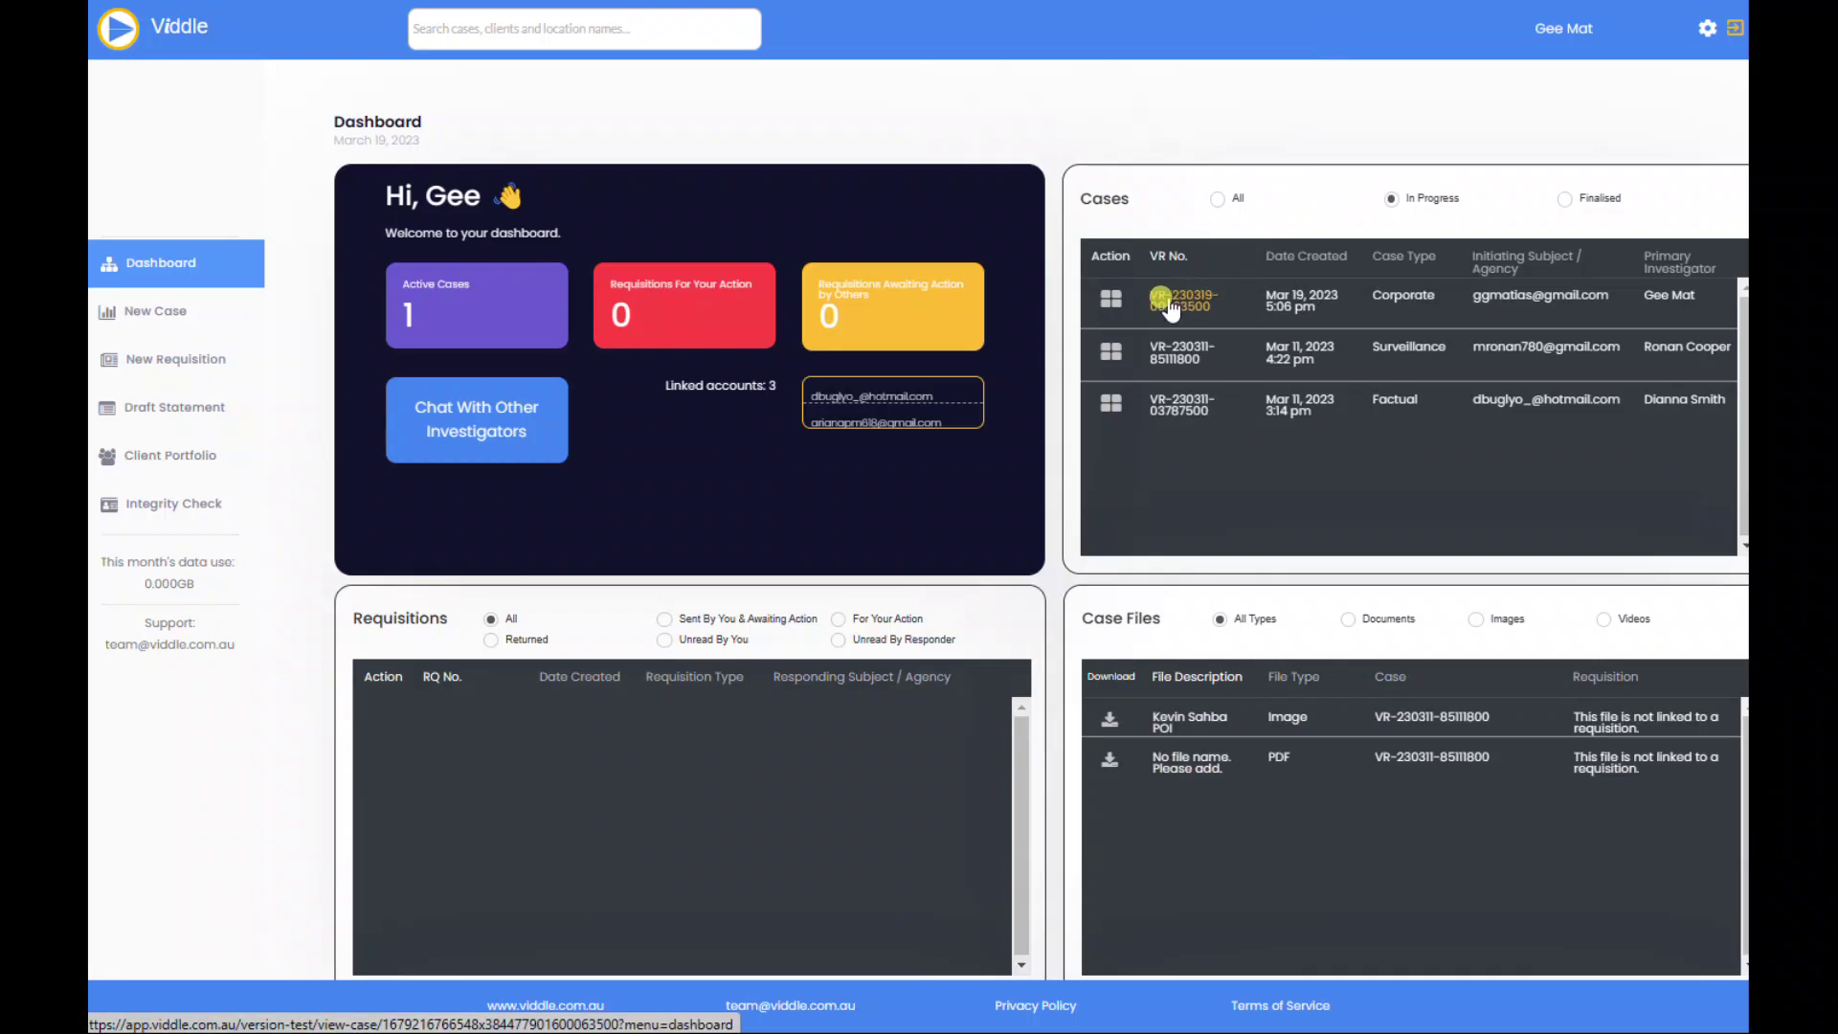
click(1169, 305)
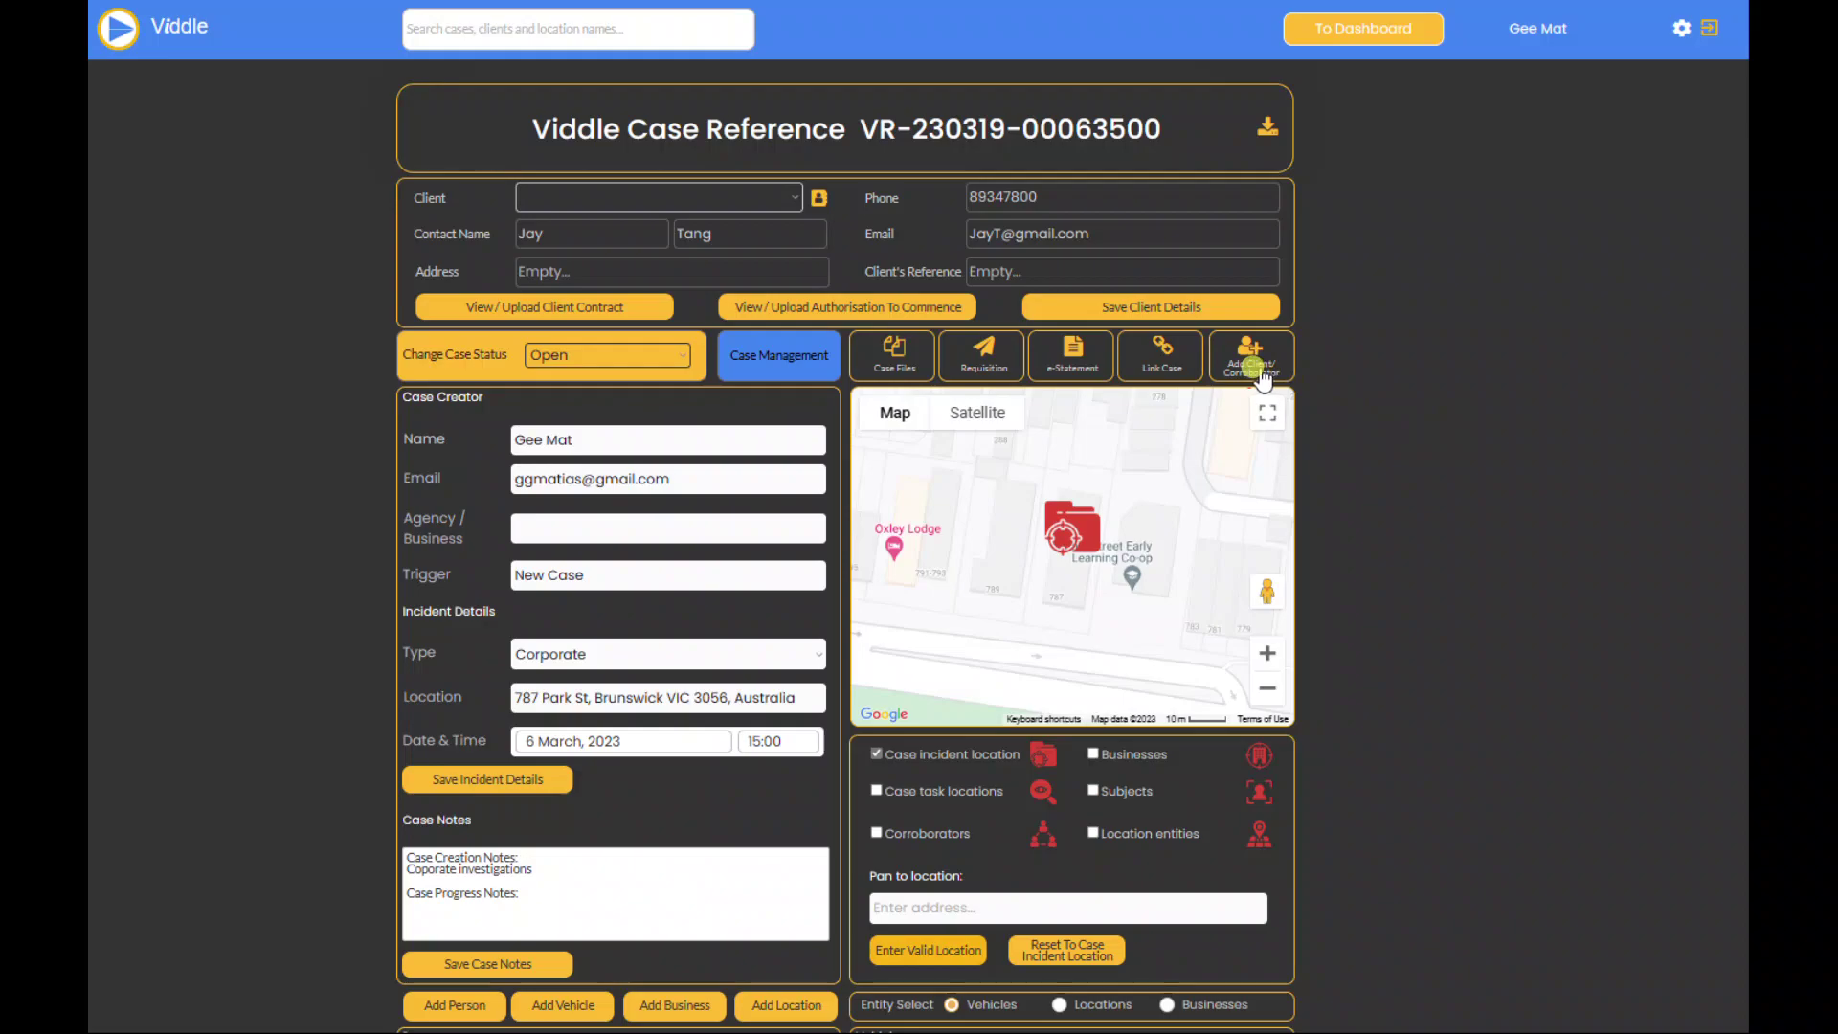
click(1260, 369)
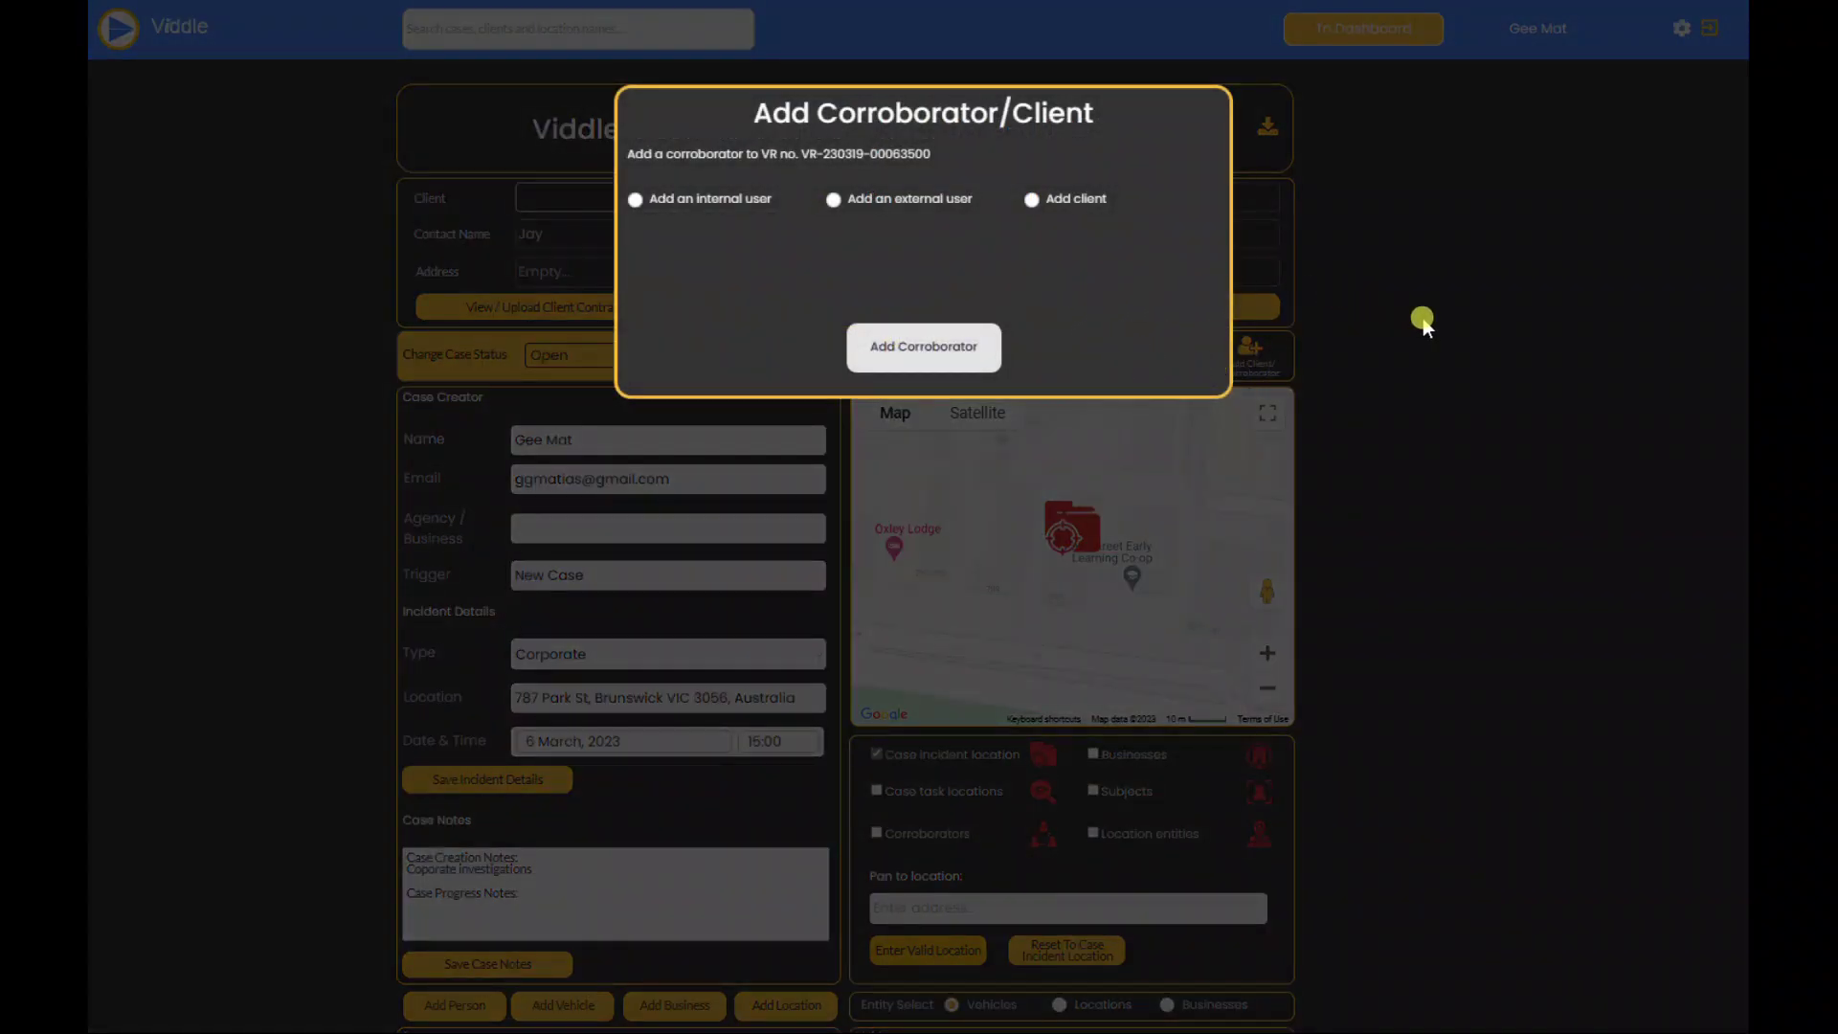
click(1423, 318)
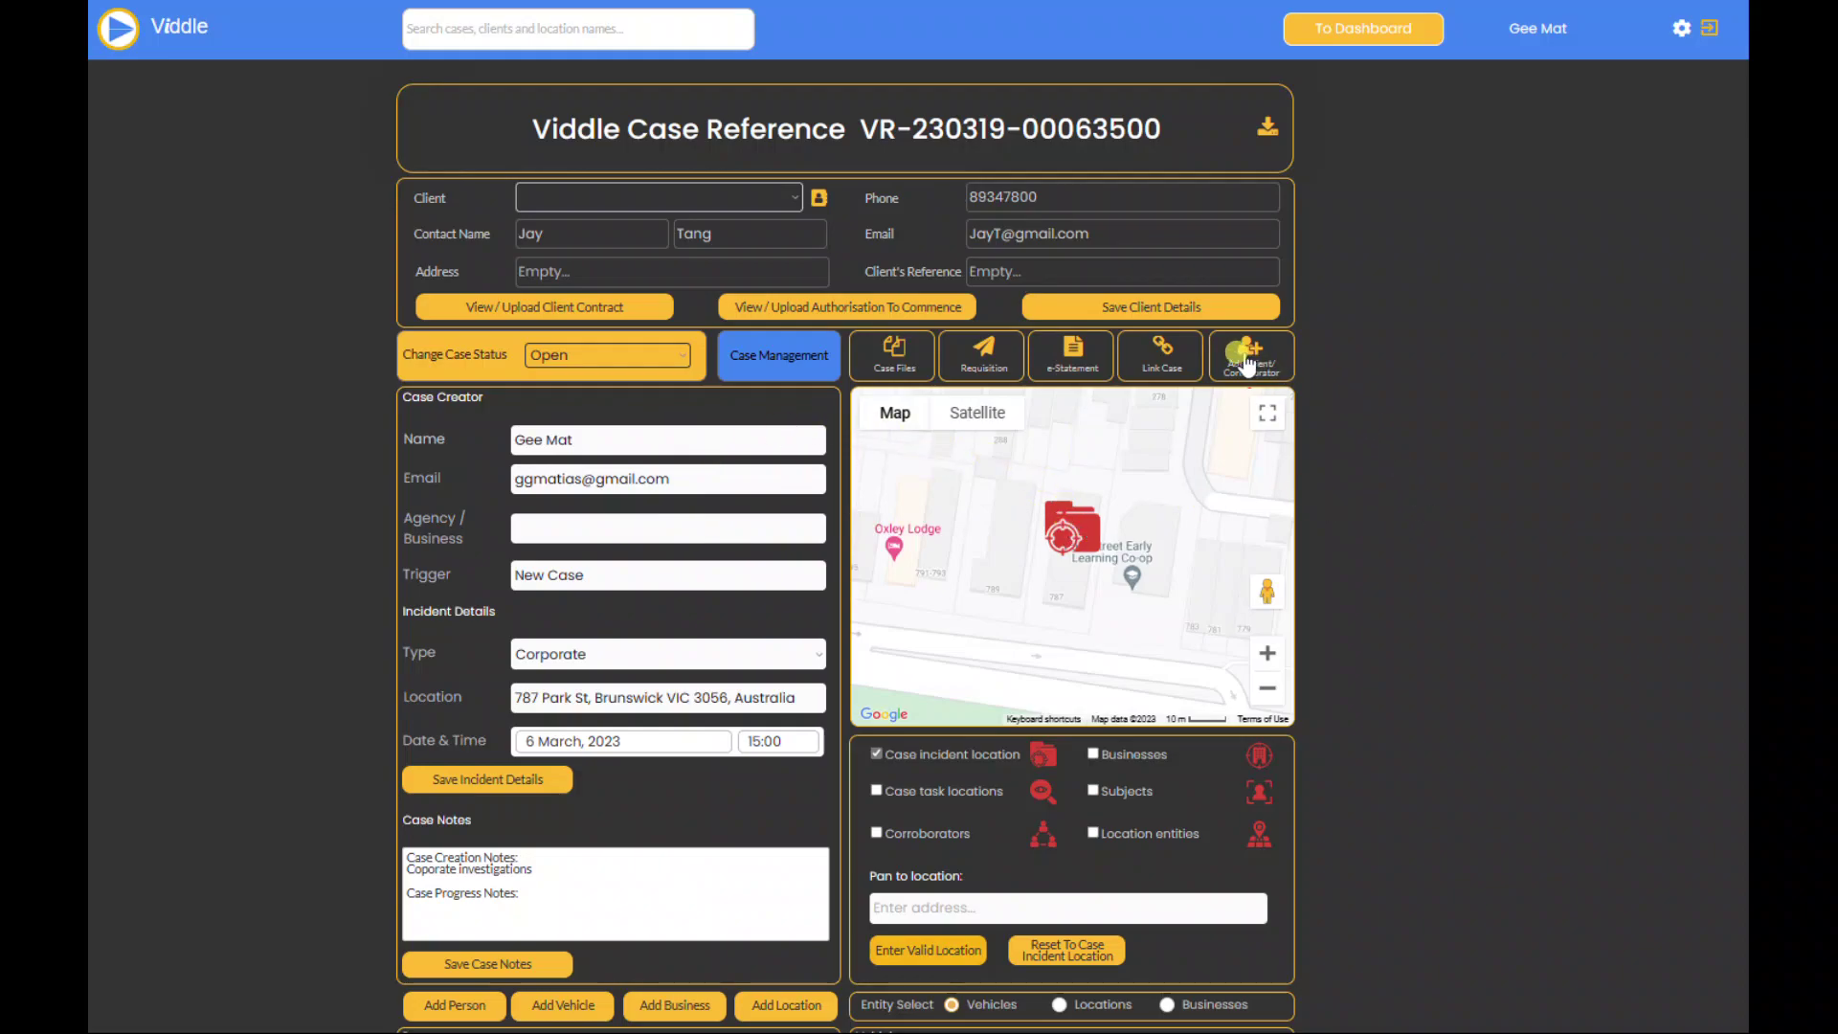
click(1245, 356)
click(830, 201)
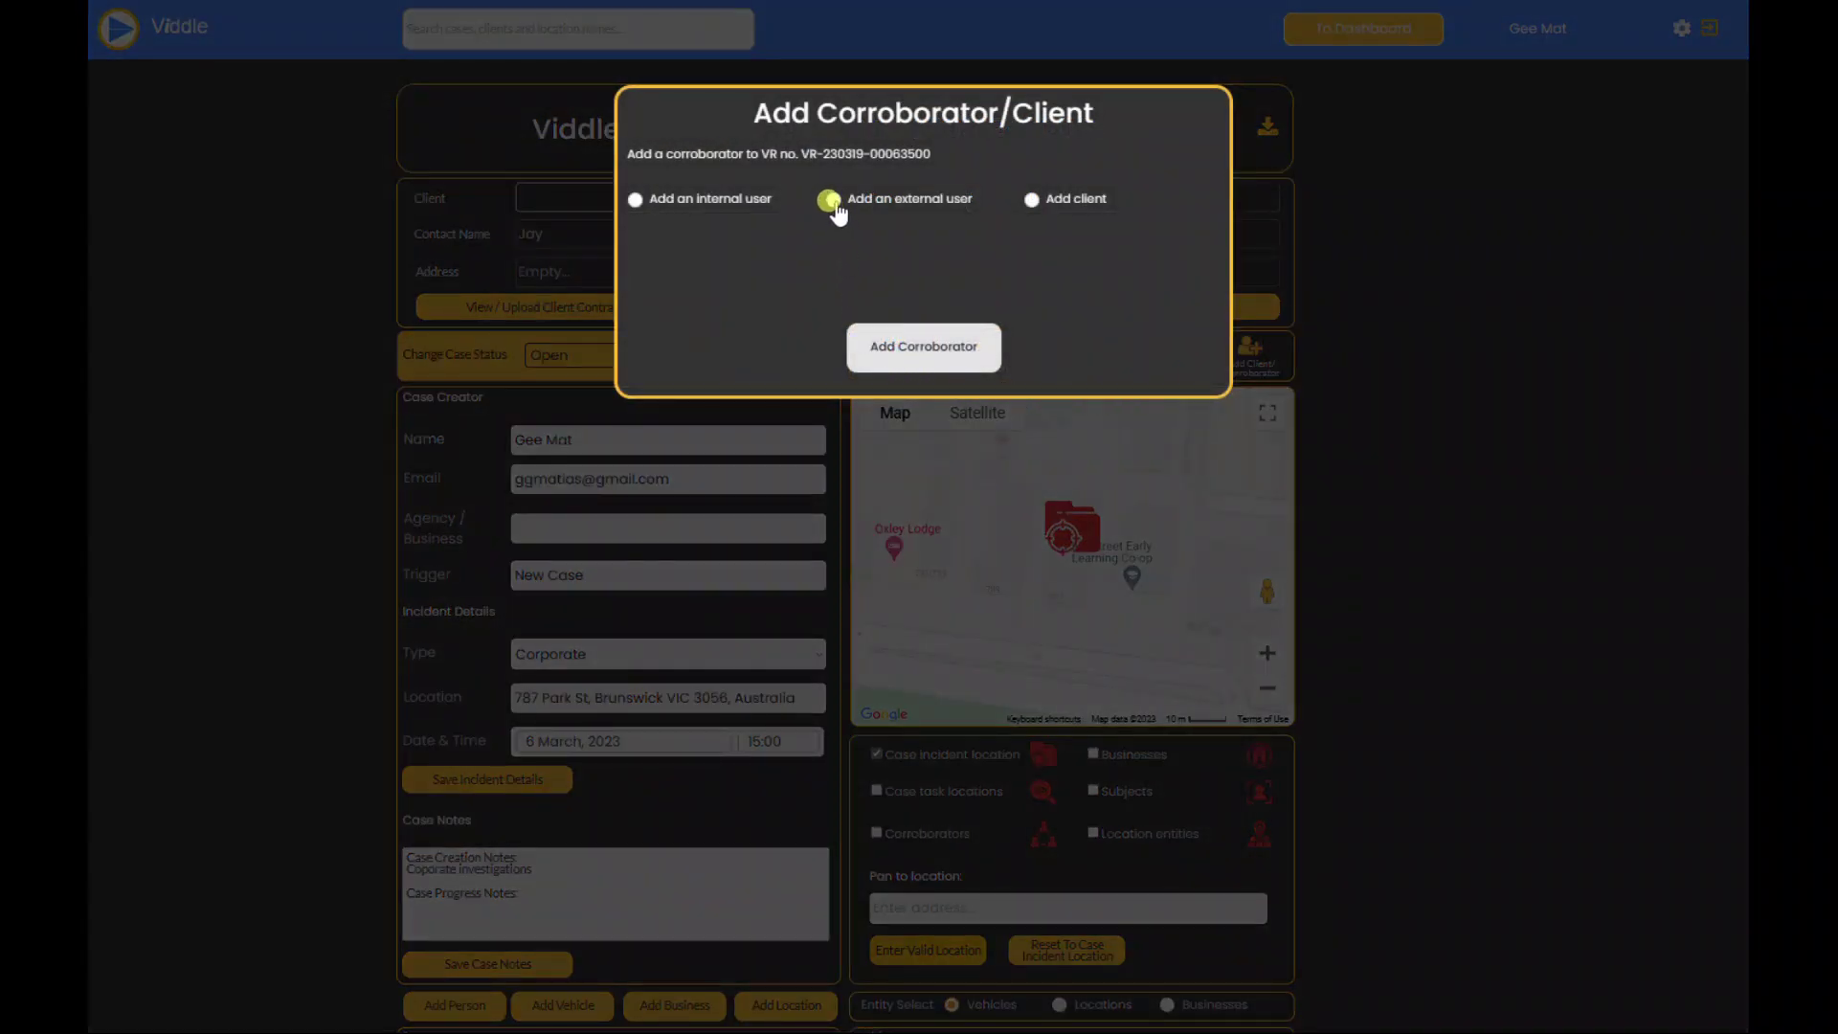
click(830, 202)
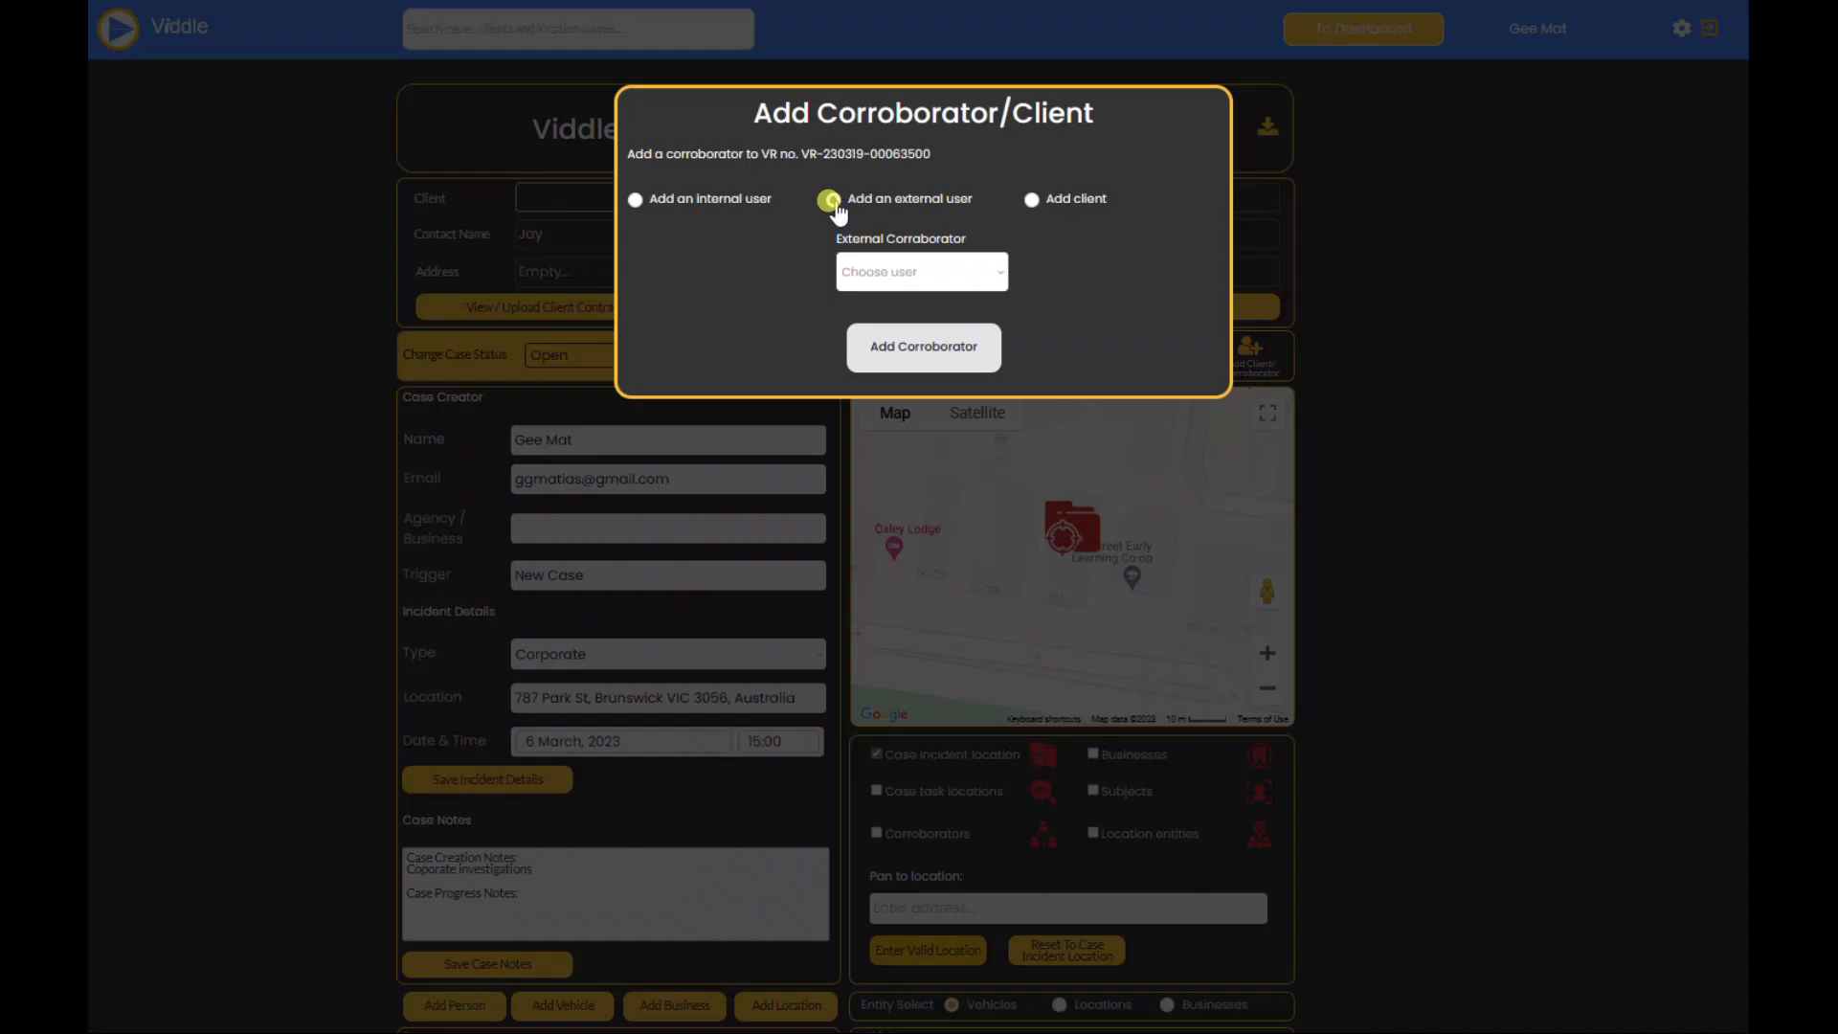
click(987, 272)
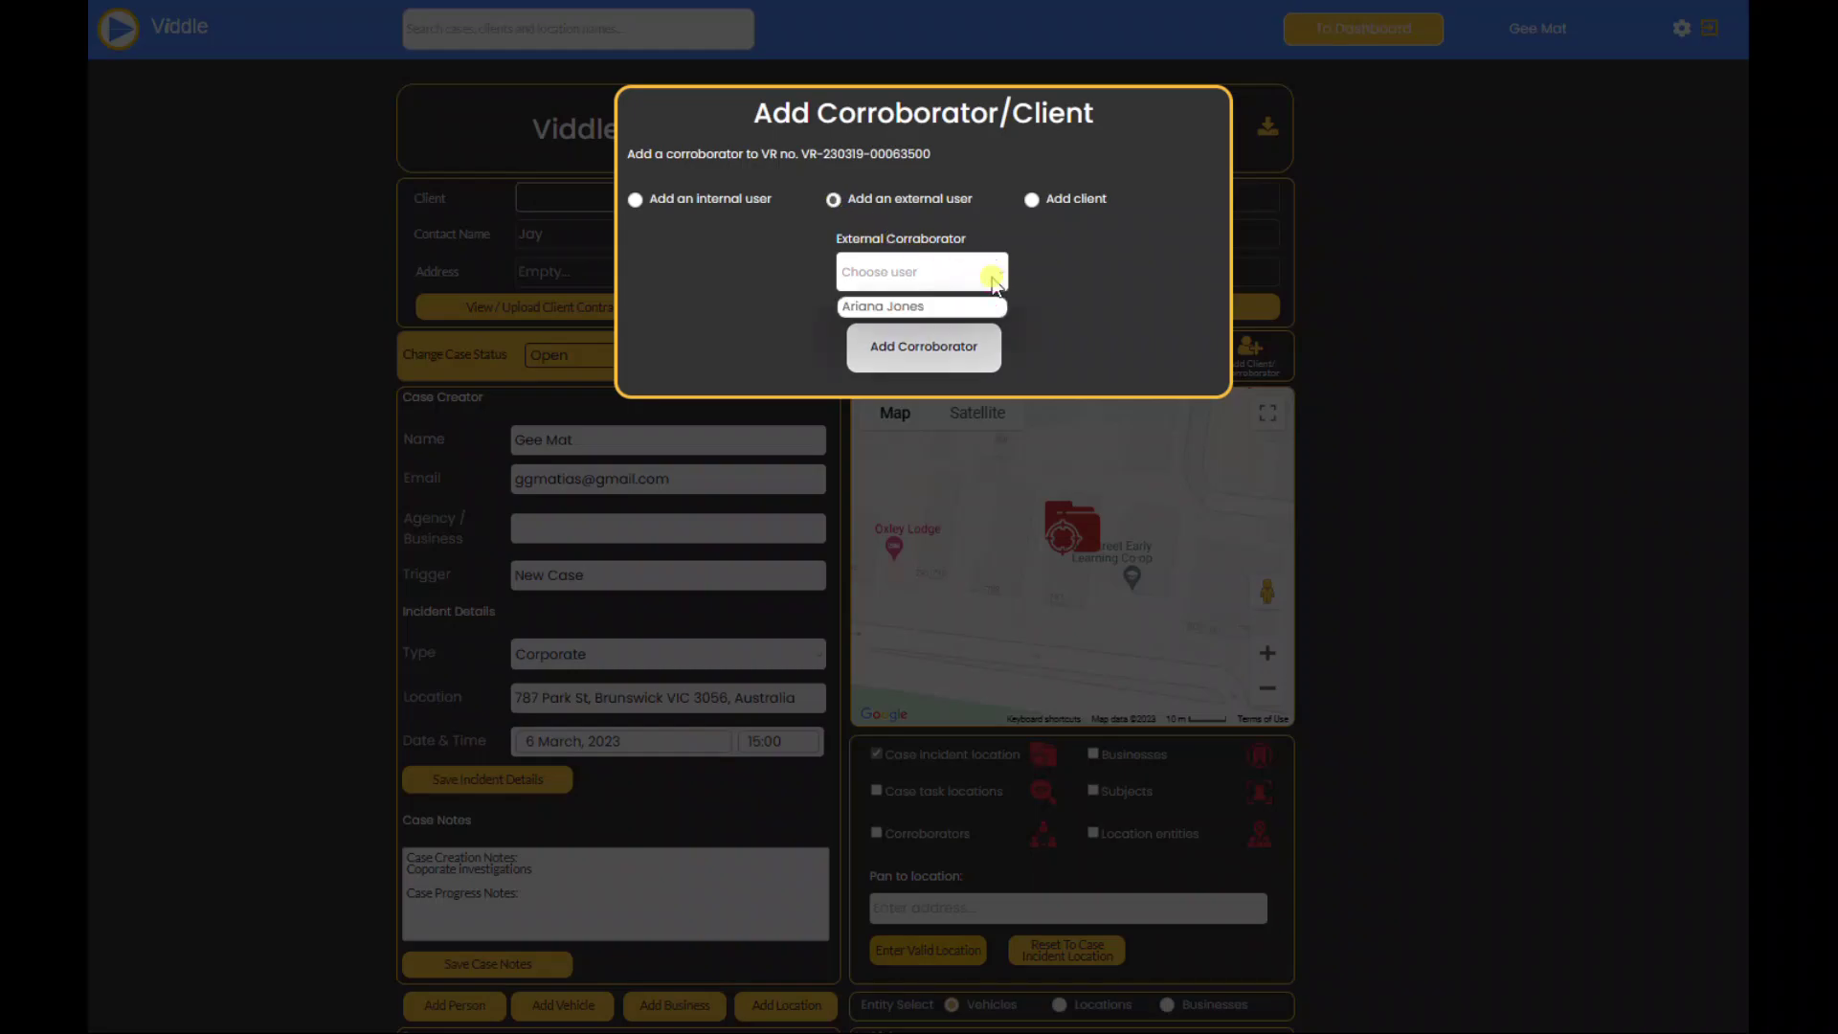
click(936, 308)
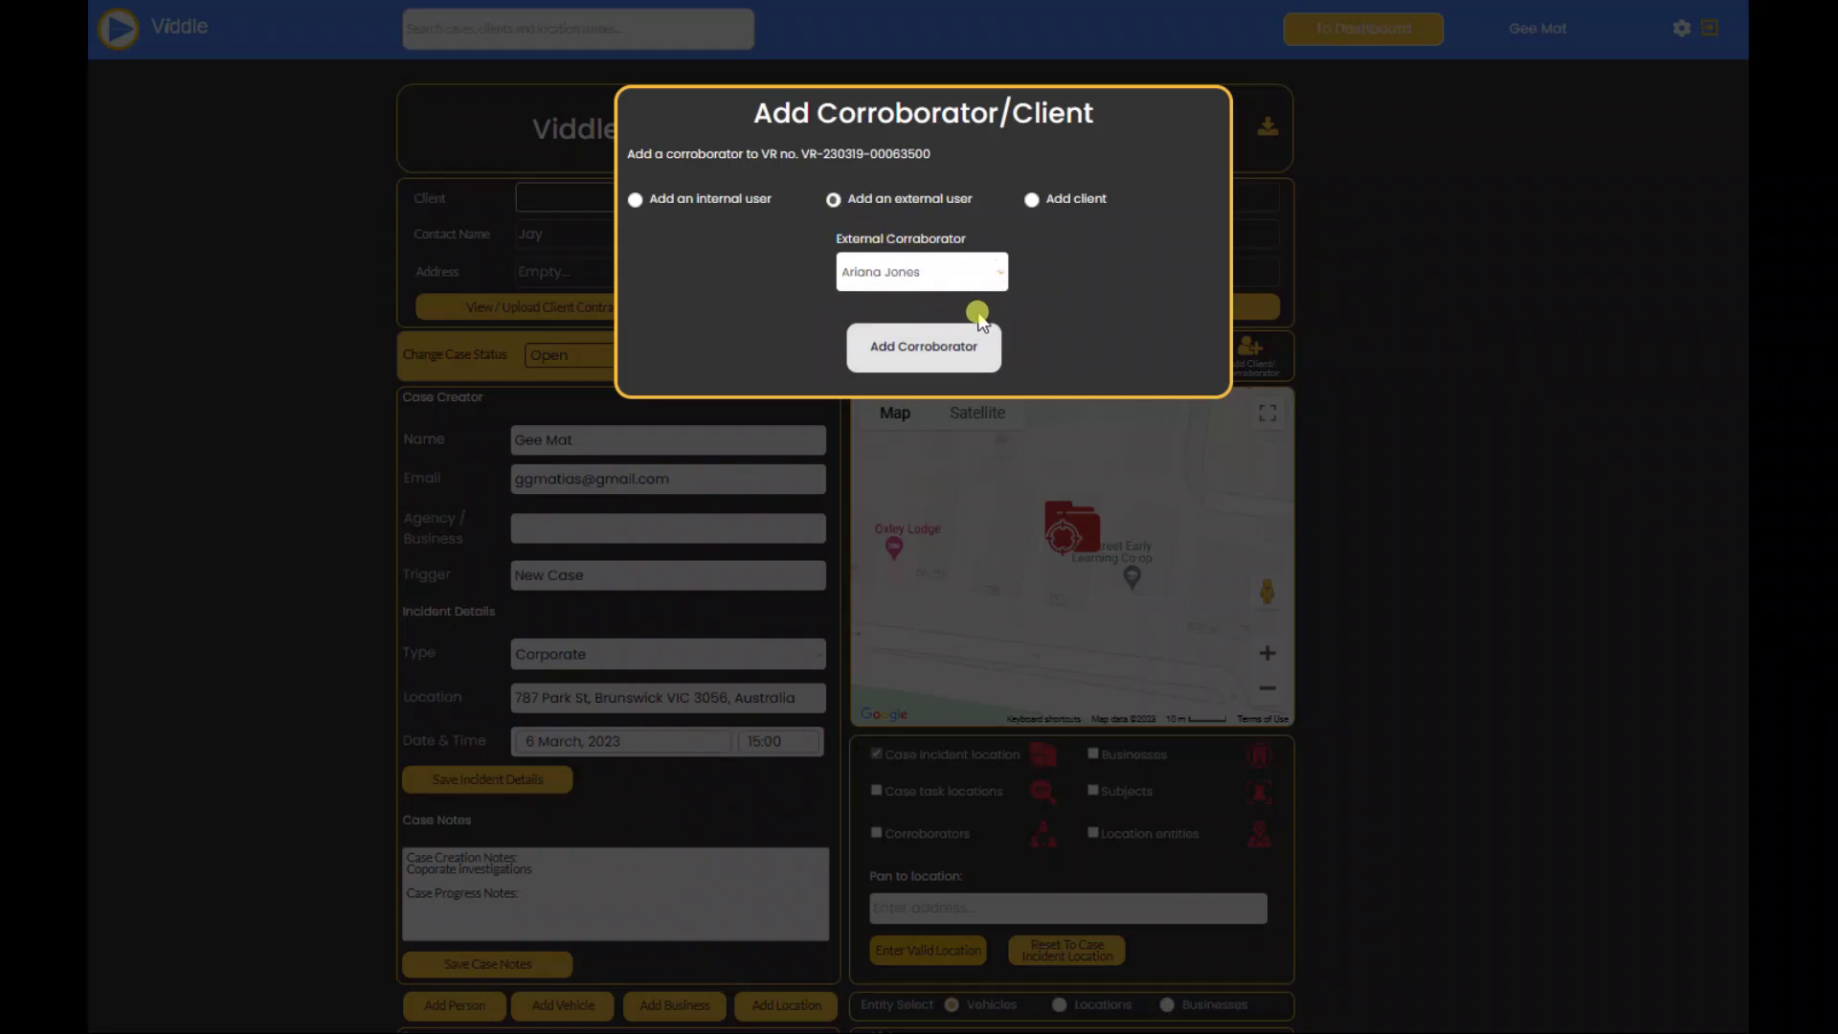
click(930, 351)
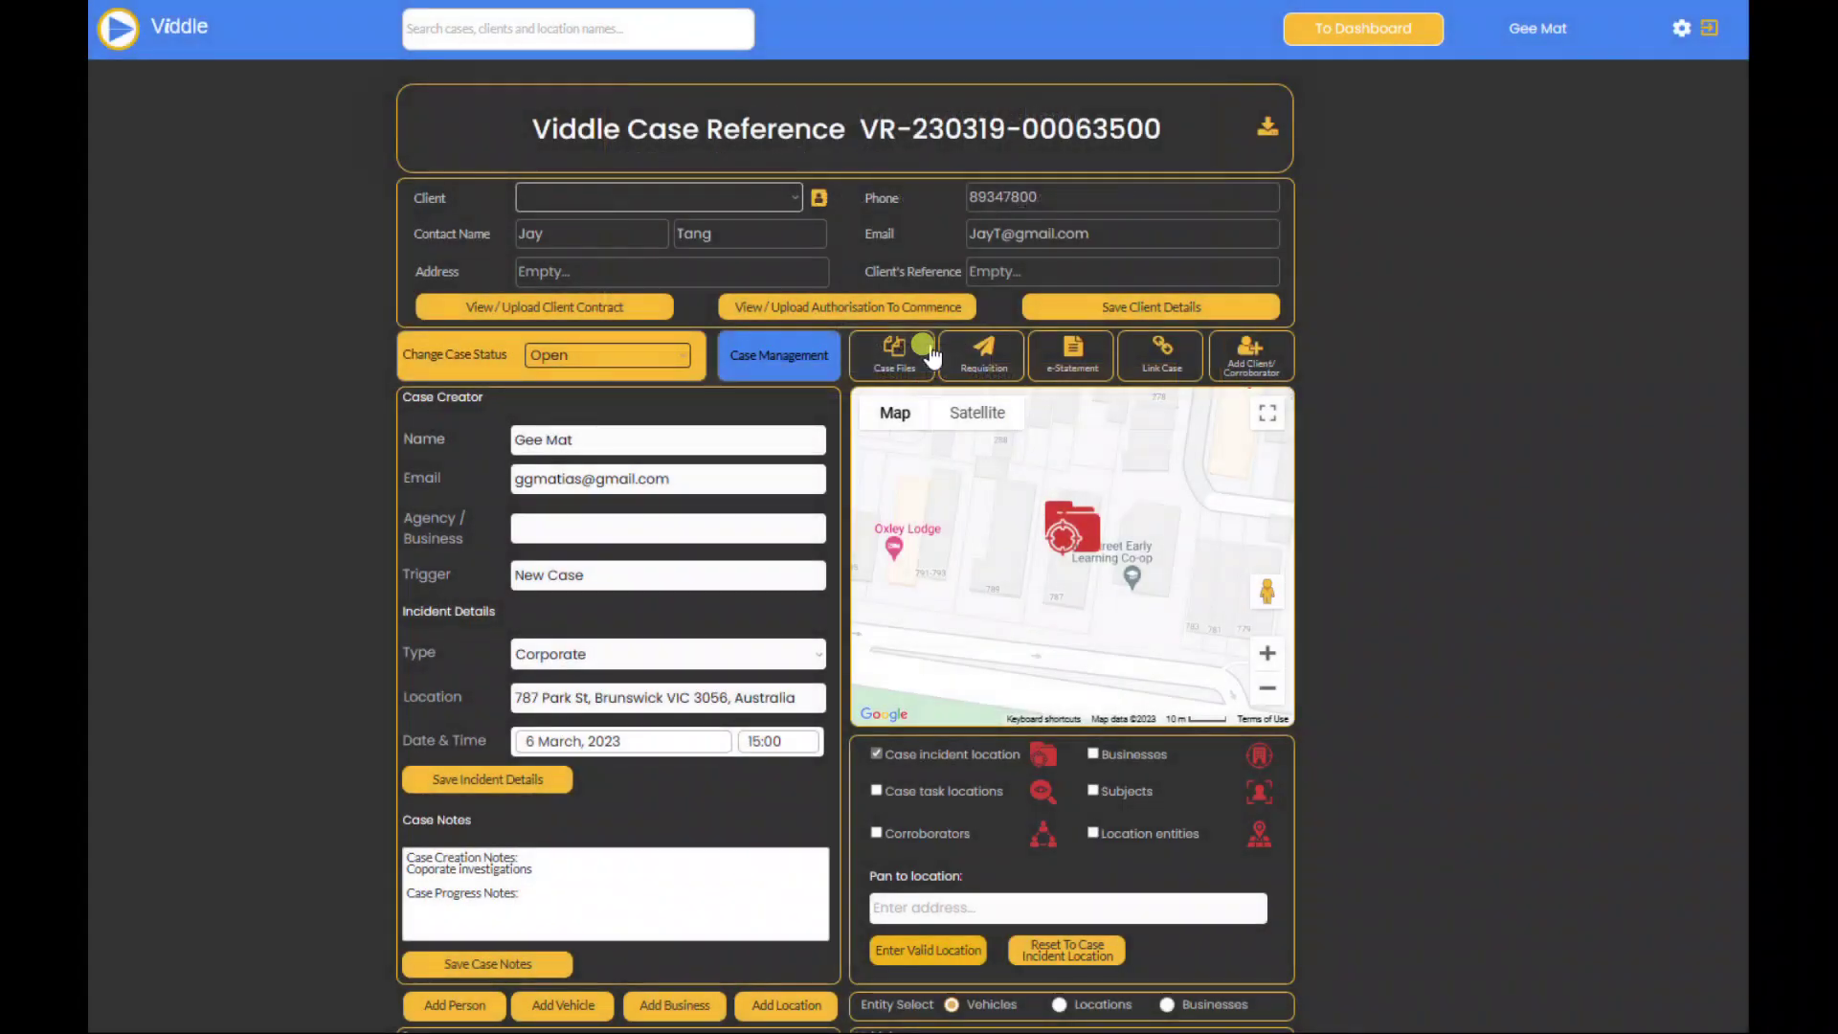
Step: Scroll the case page to check the Case Corroborators/Client section
scroll(1347, 531, down, 6)
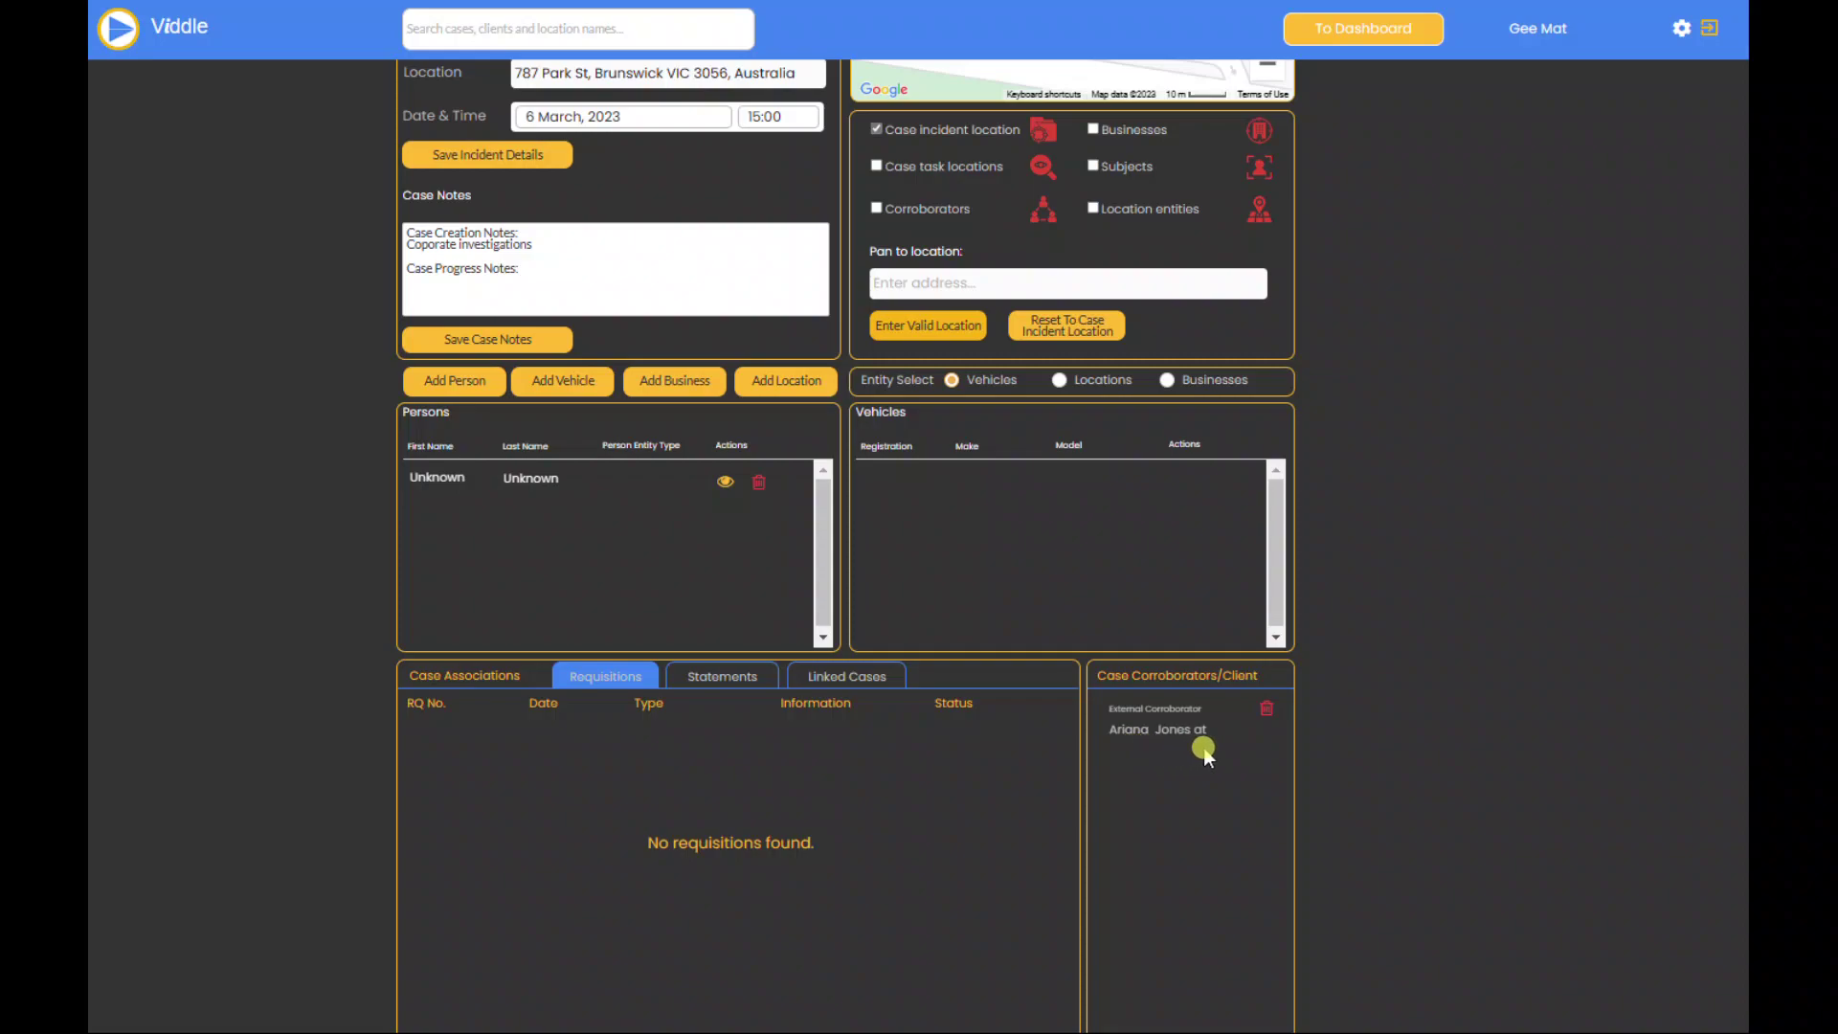
scroll(1383, 595, up, 5)
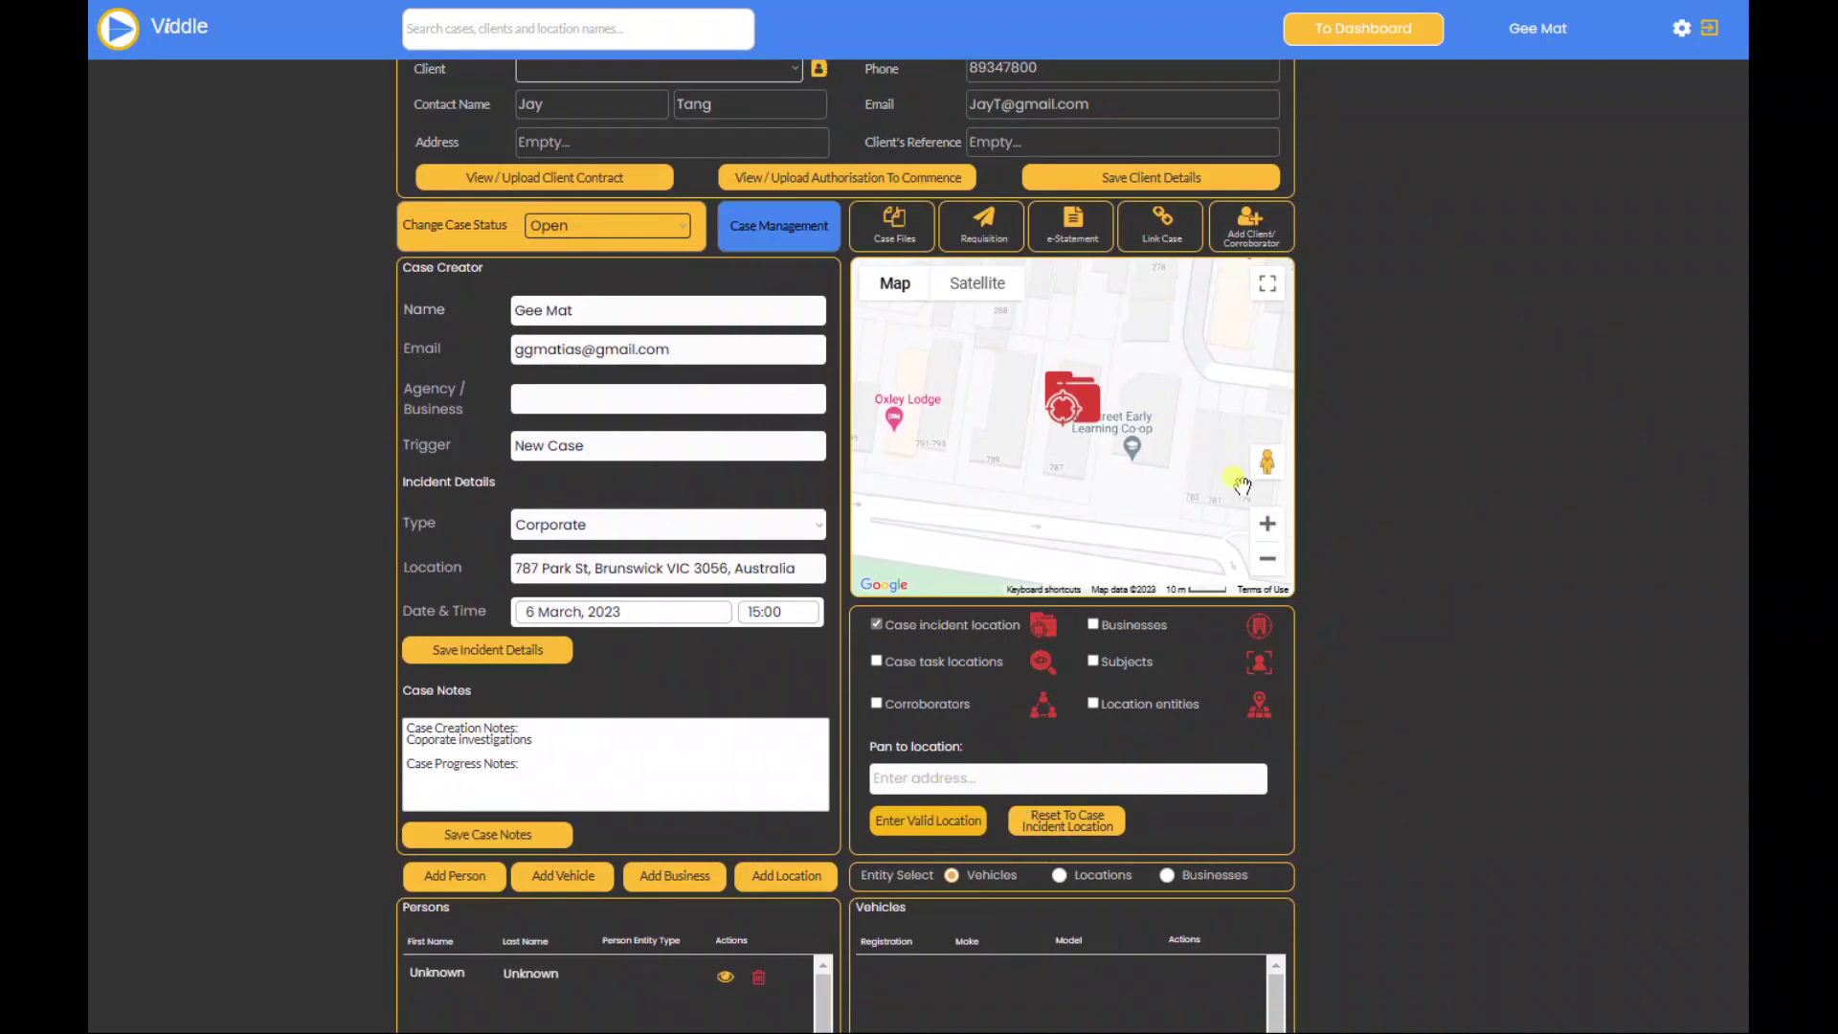
scroll(1242, 485, down, 3)
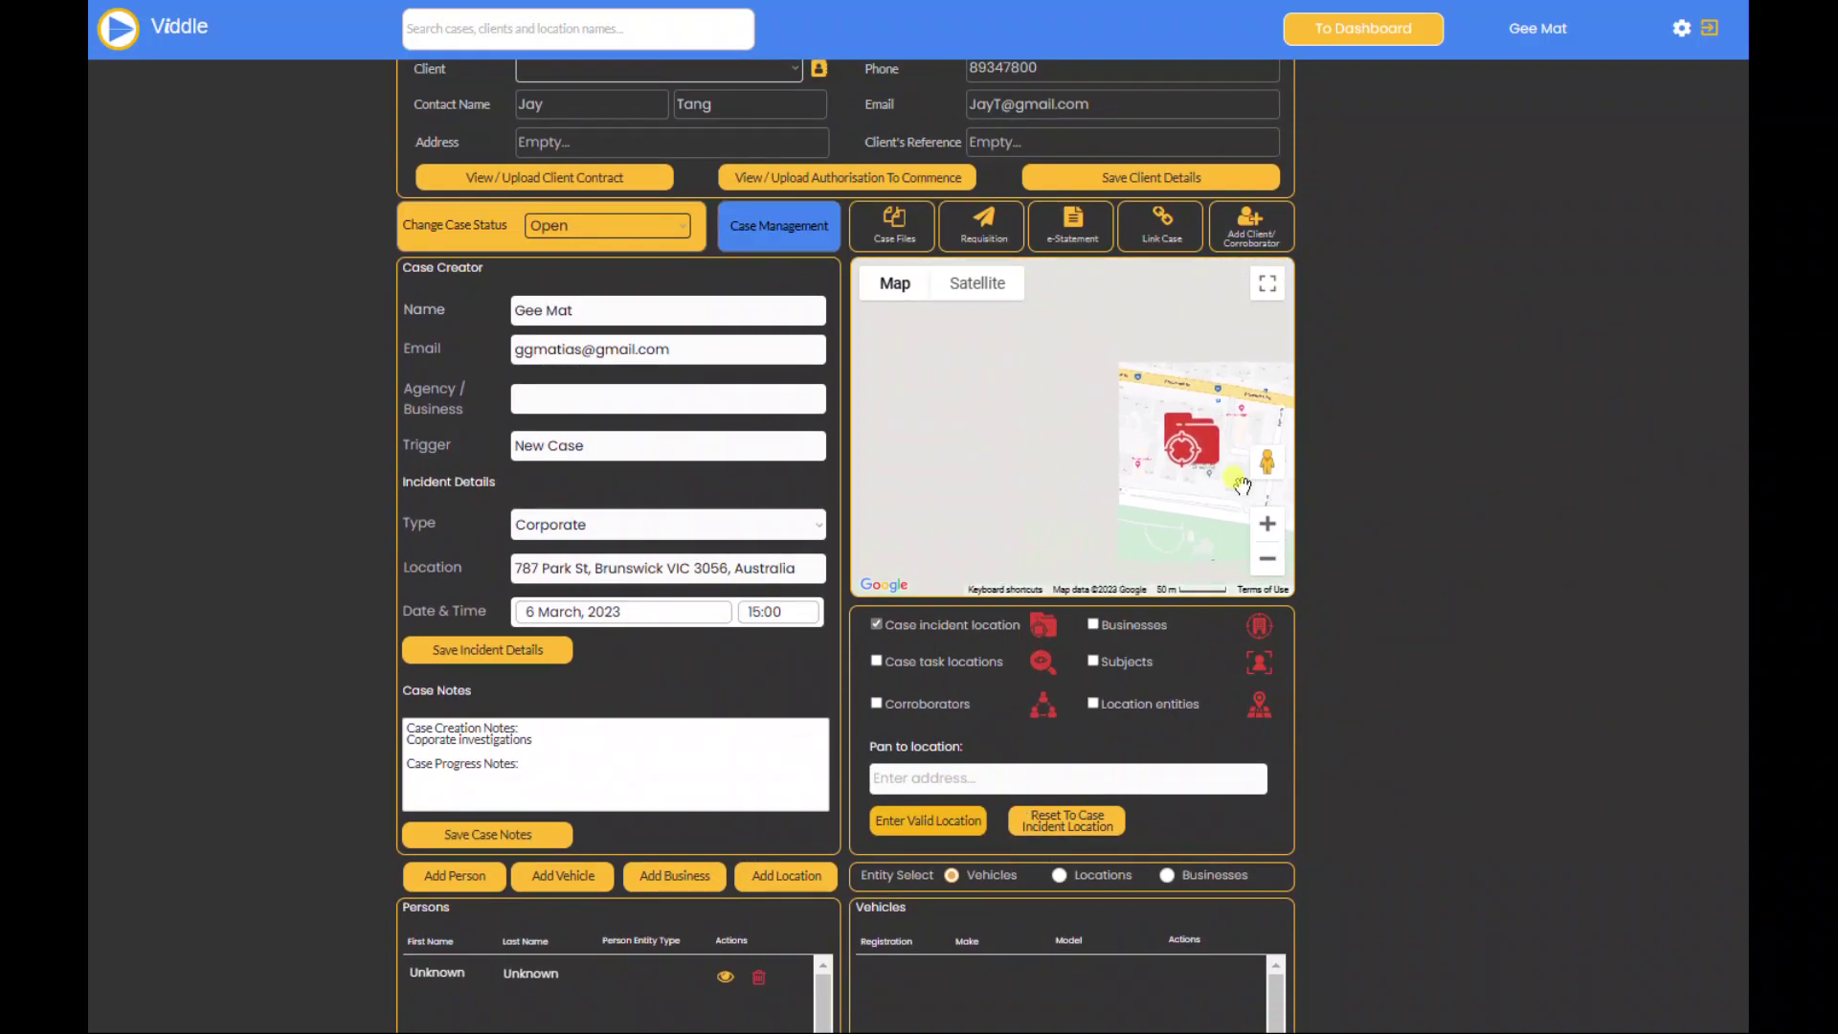
scroll(1521, 627, down, 4)
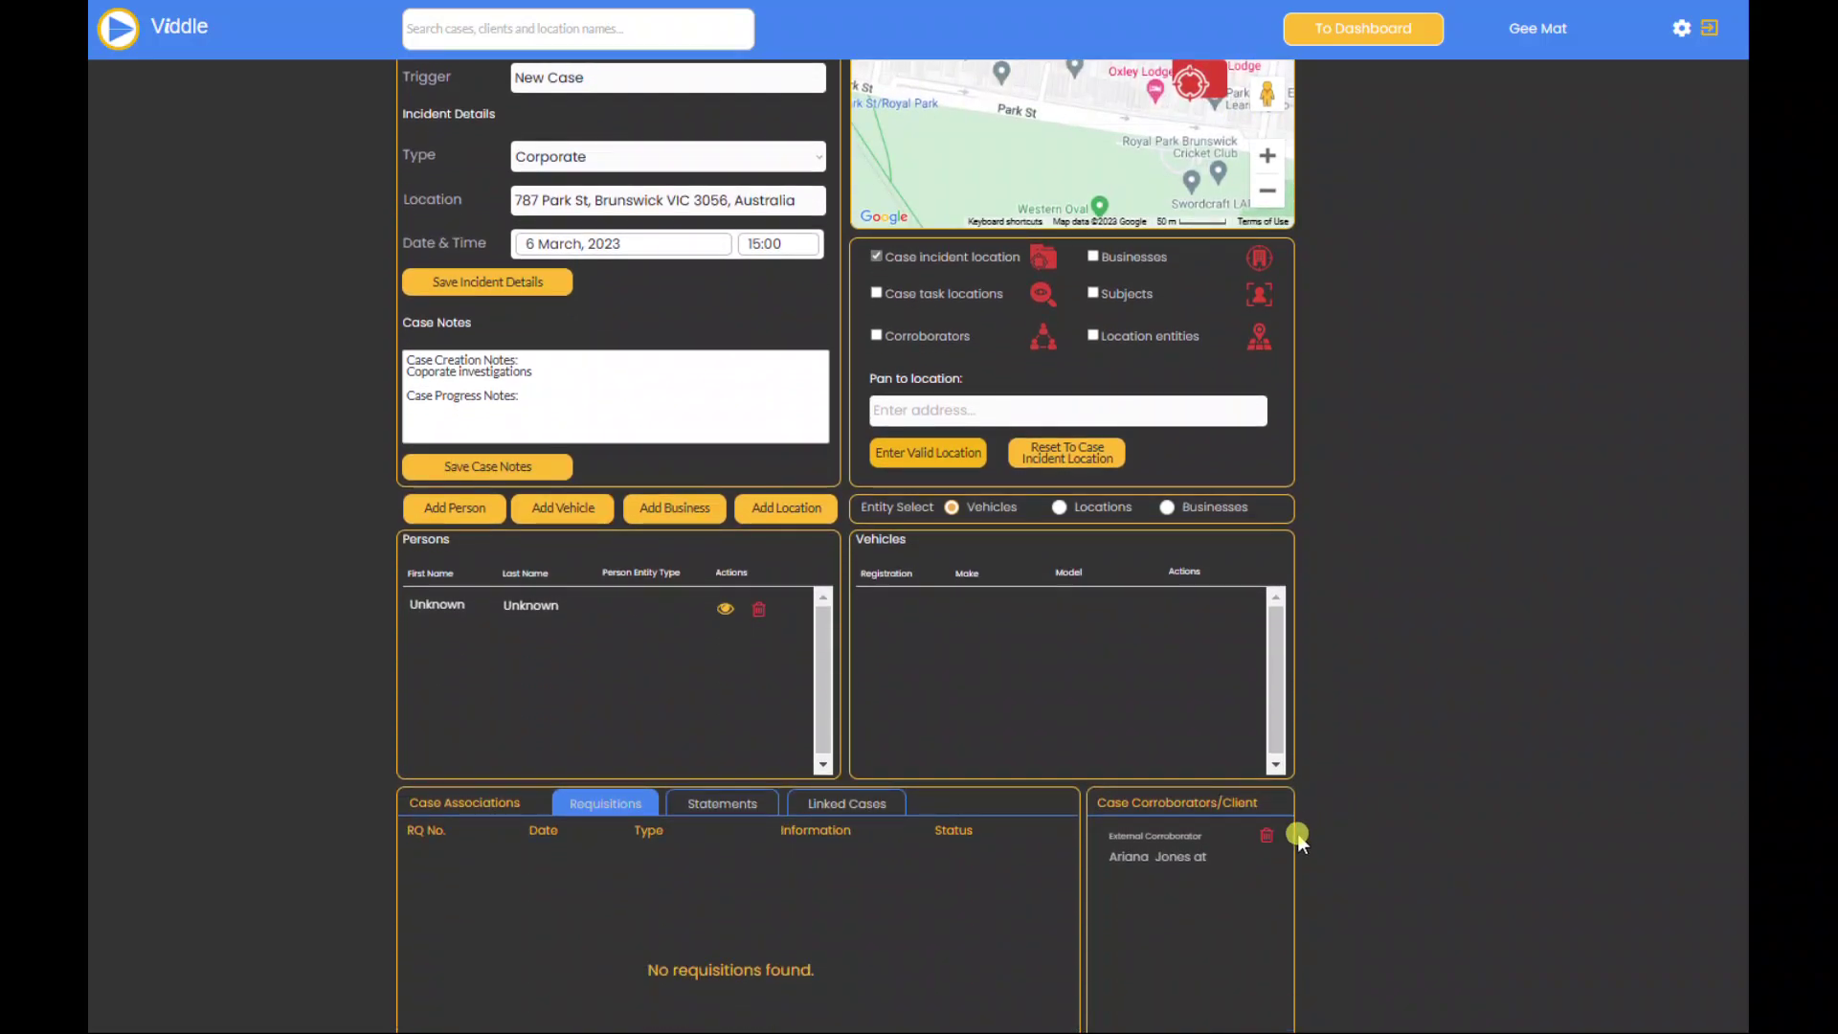
scroll(1455, 603, up, 5)
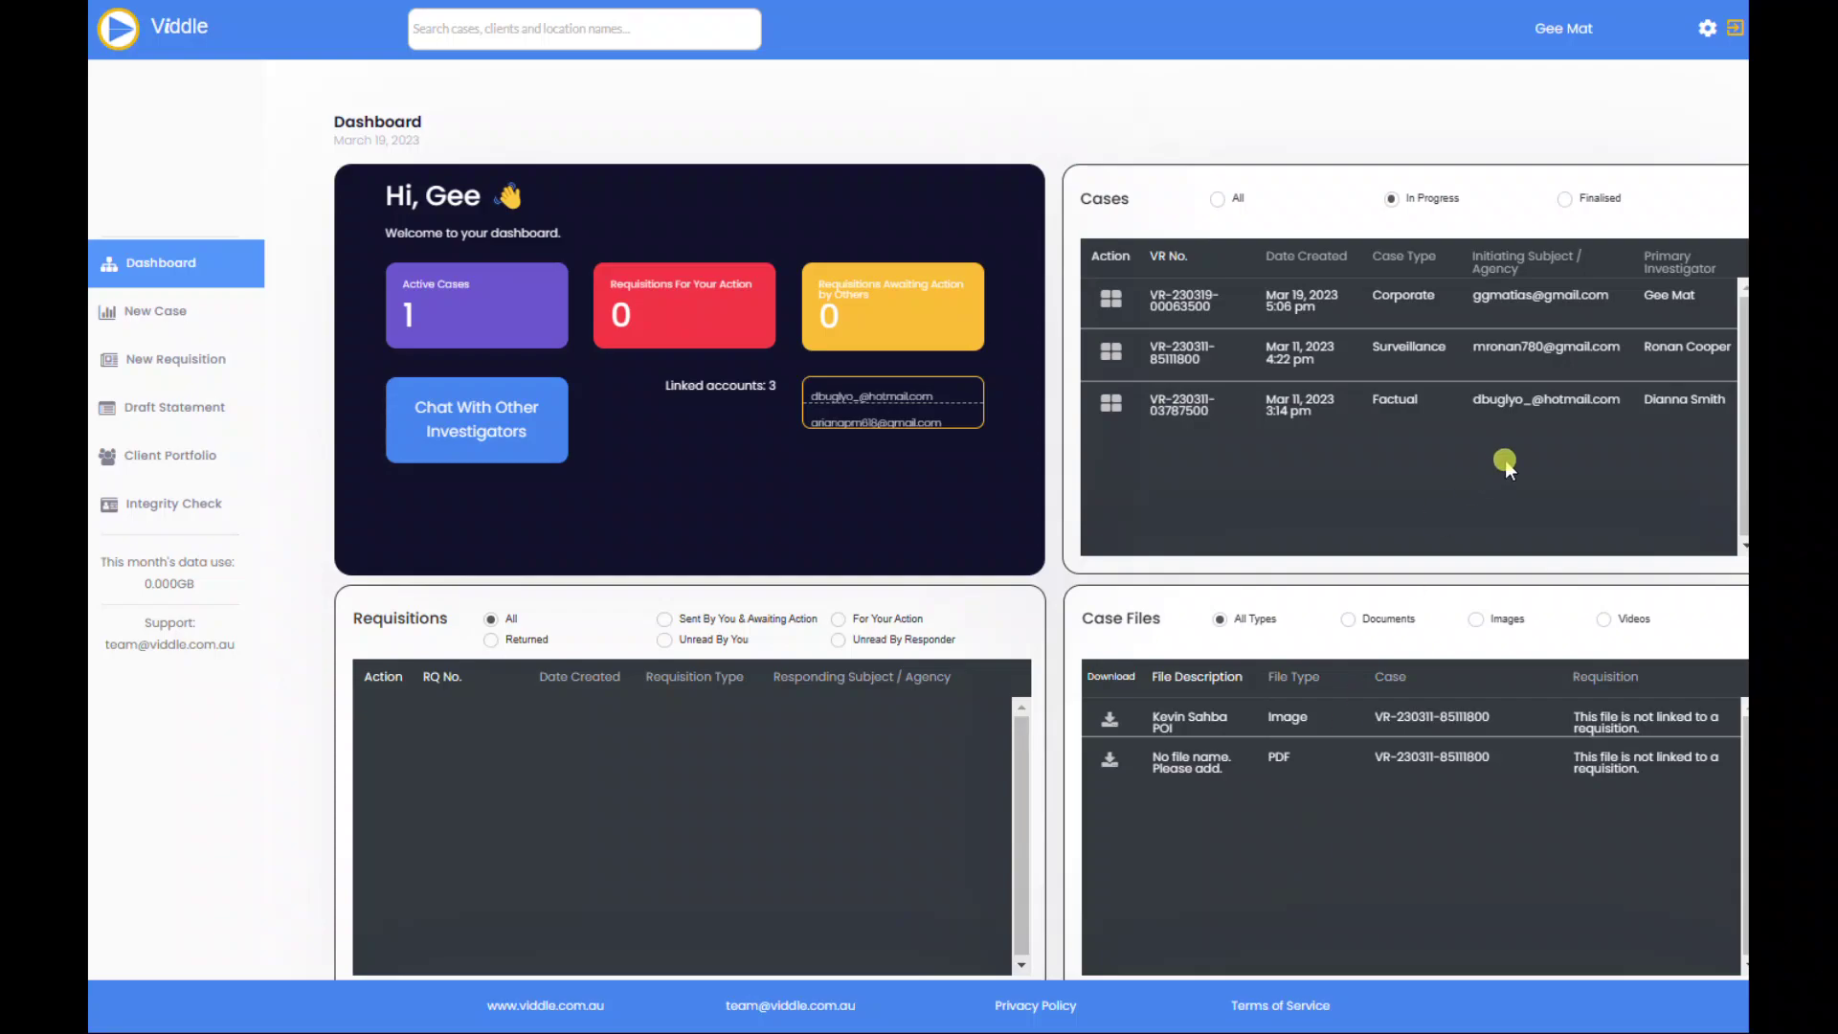
Step: Reopen account settings and confirm Linked Users now lists three users, including the External Corroborator
click(1698, 31)
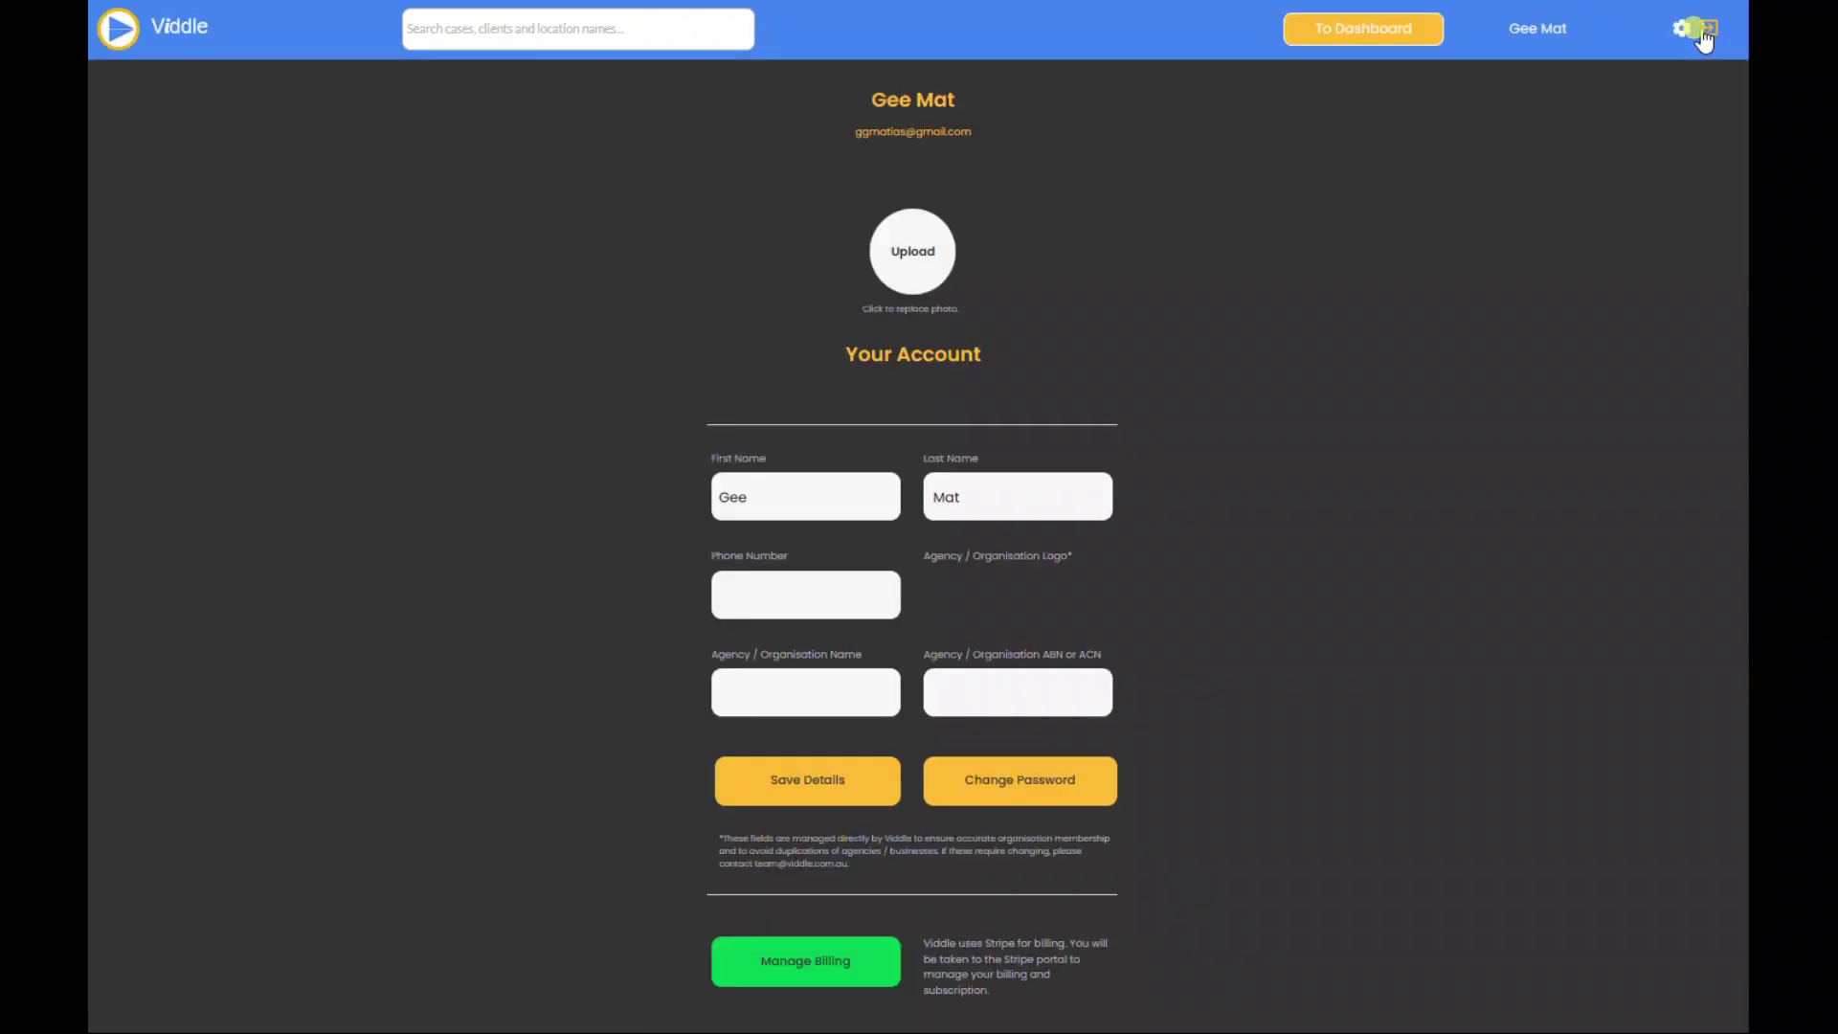
scroll(1375, 630, down, 6)
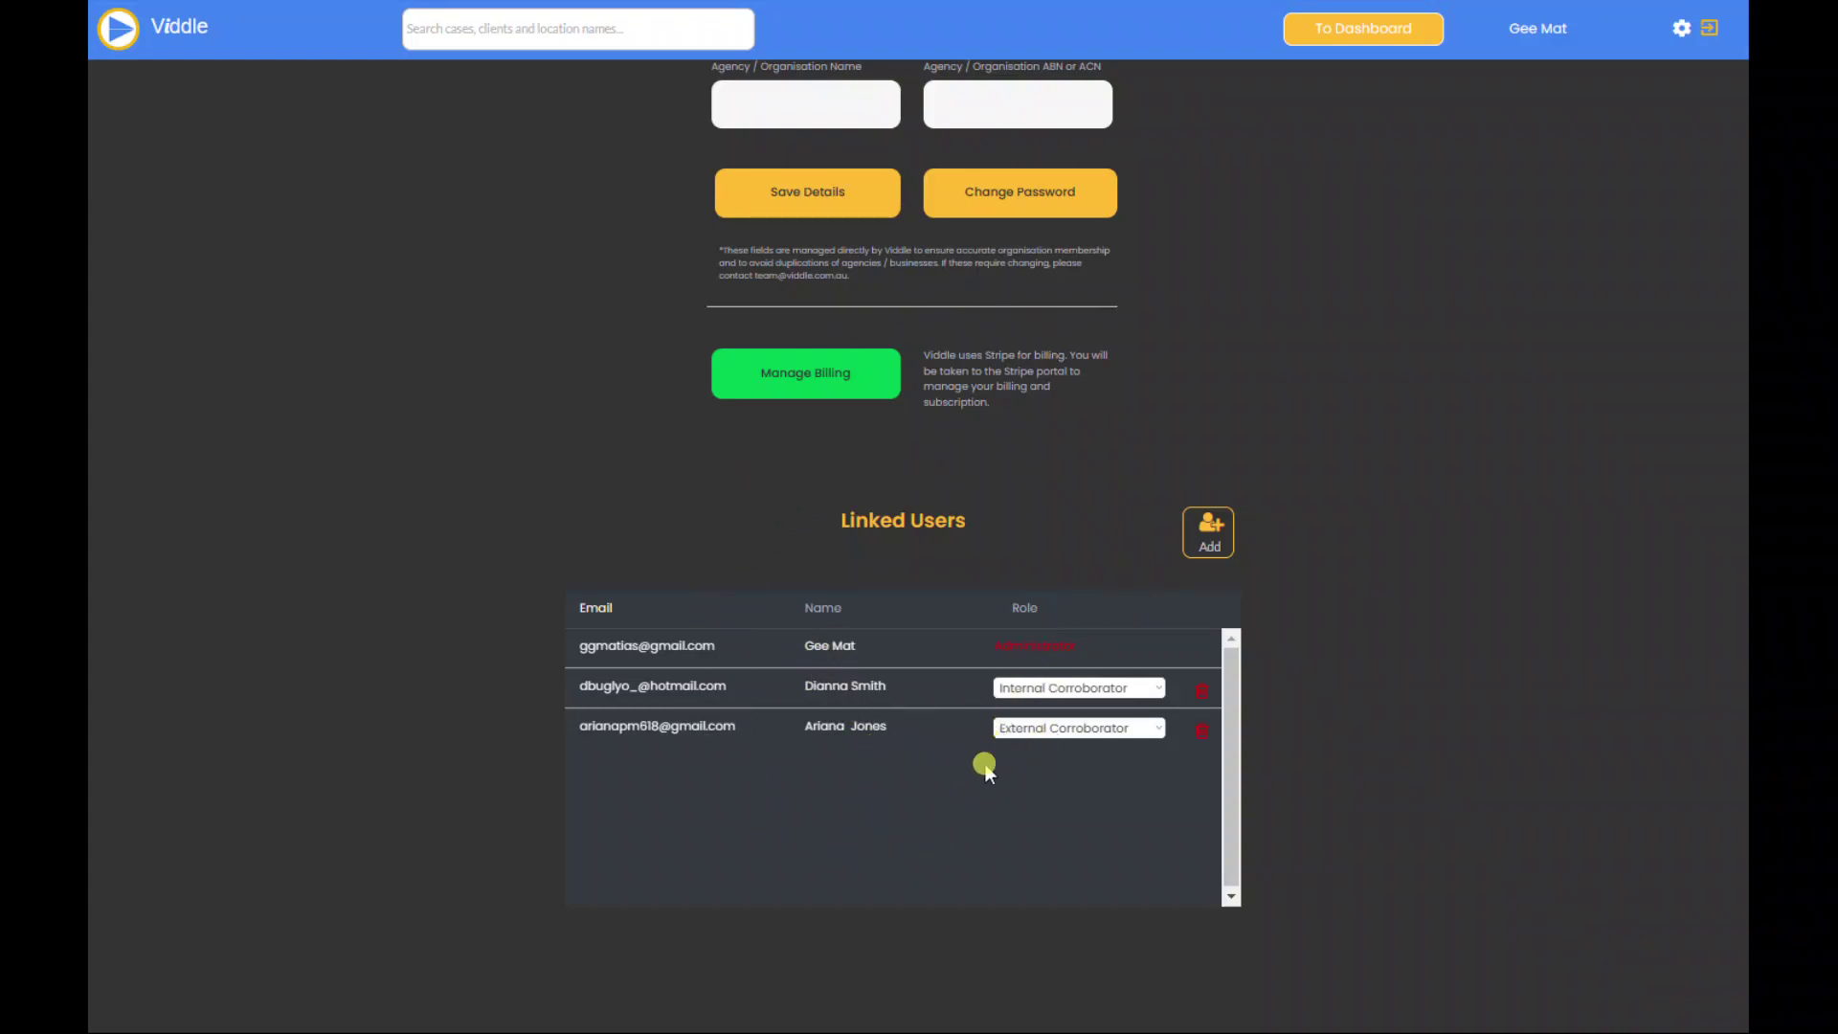
Step: Open the Add User form, review the role options, and close it without saving
click(1222, 538)
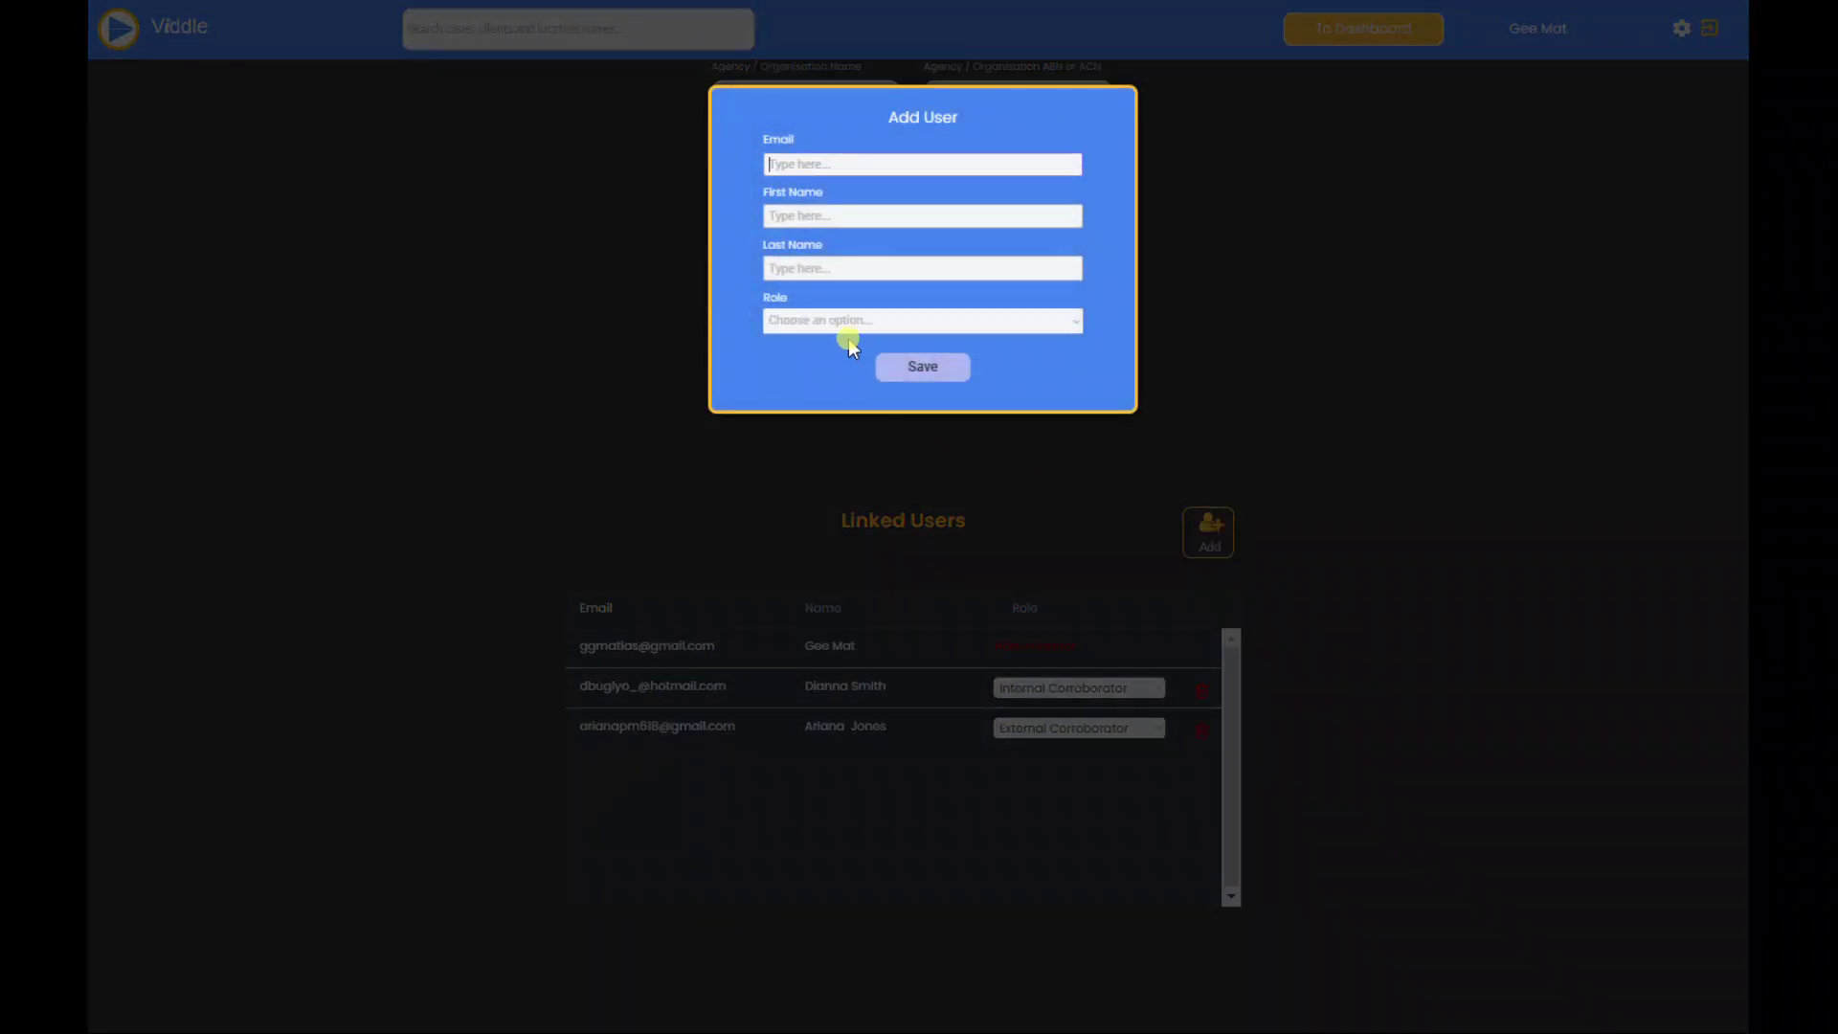
click(1073, 327)
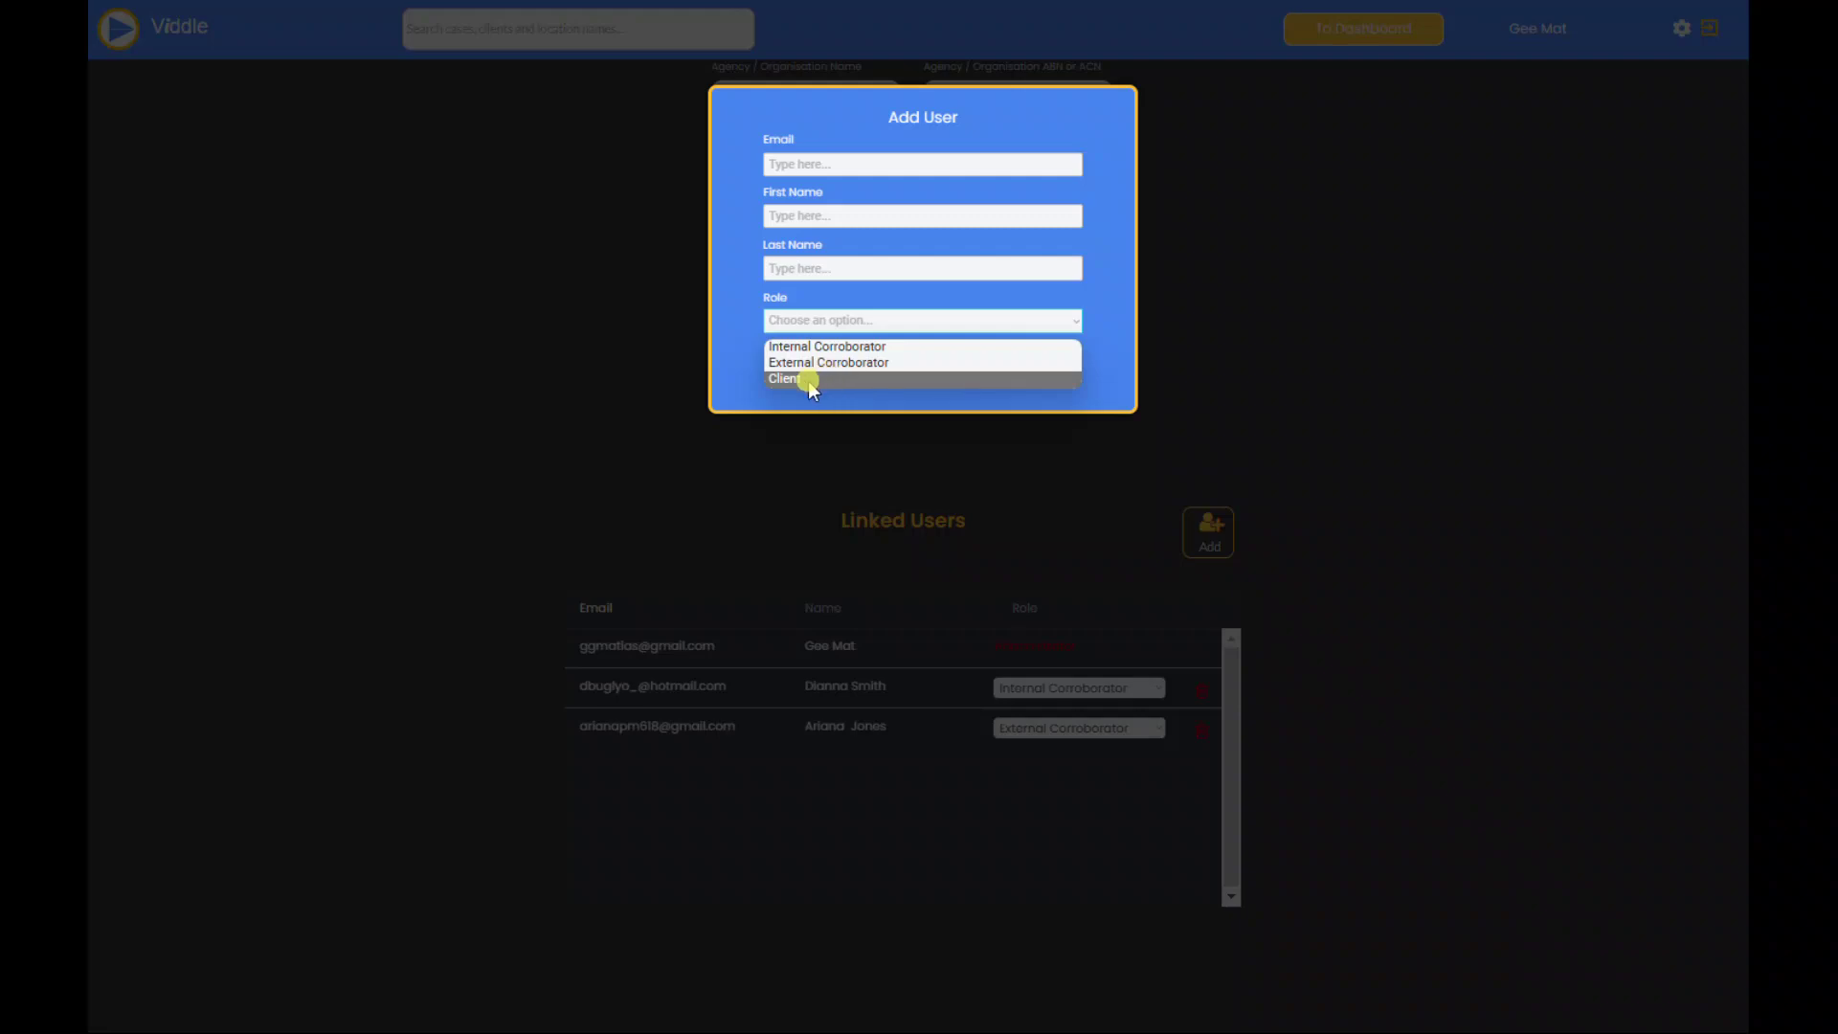
click(612, 433)
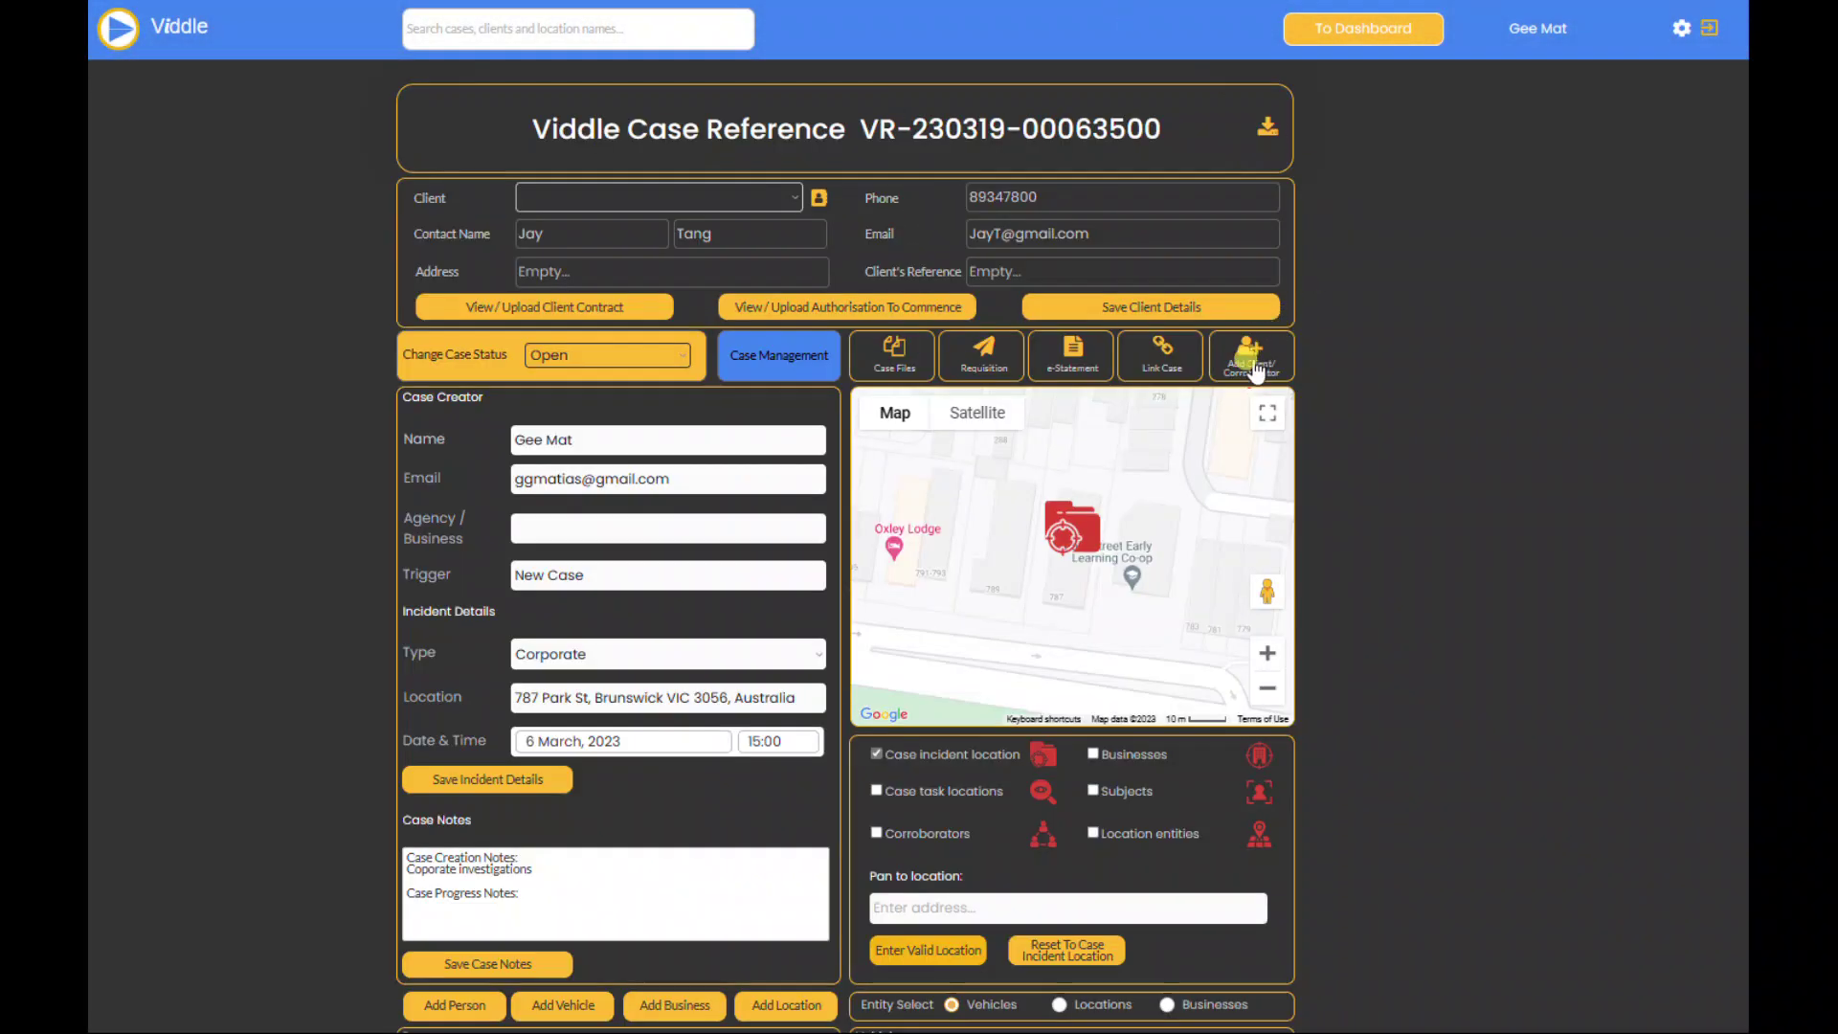
Step: Try Add client in the Add Client/Corroborator form, cancel it, and return to the My Profile tab
click(1255, 370)
click(1032, 203)
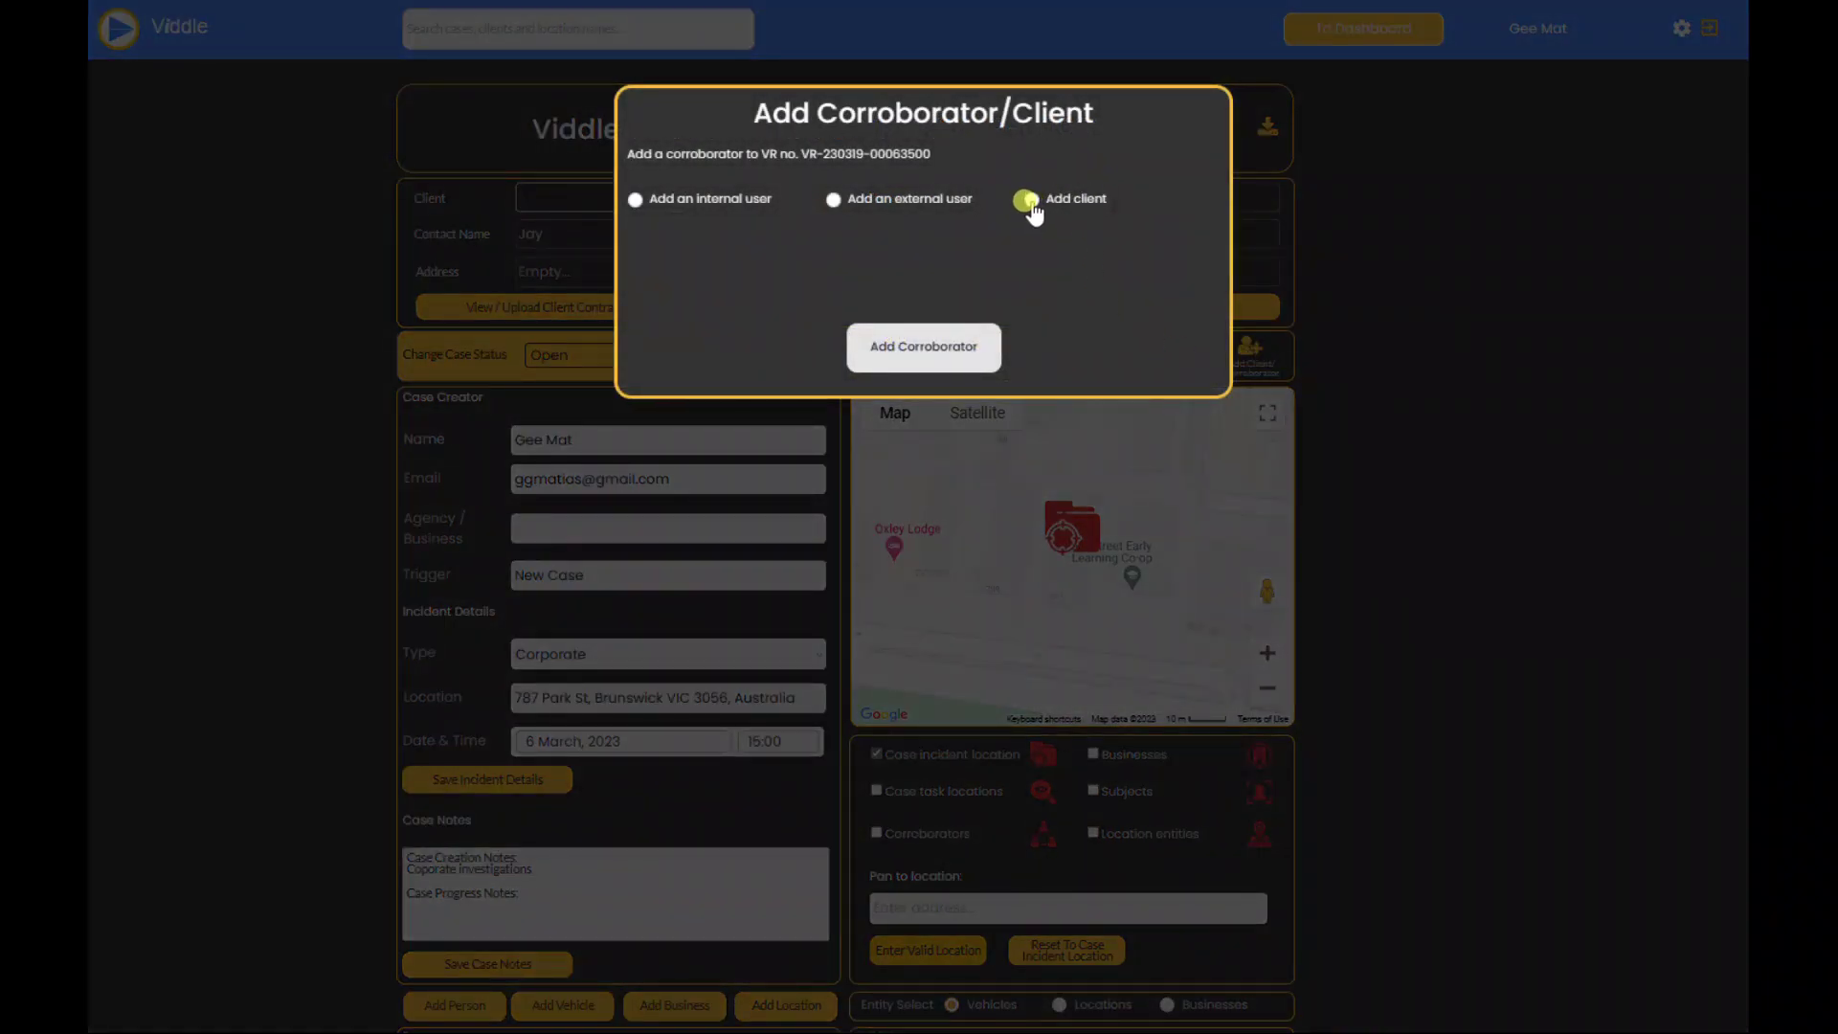
click(1360, 353)
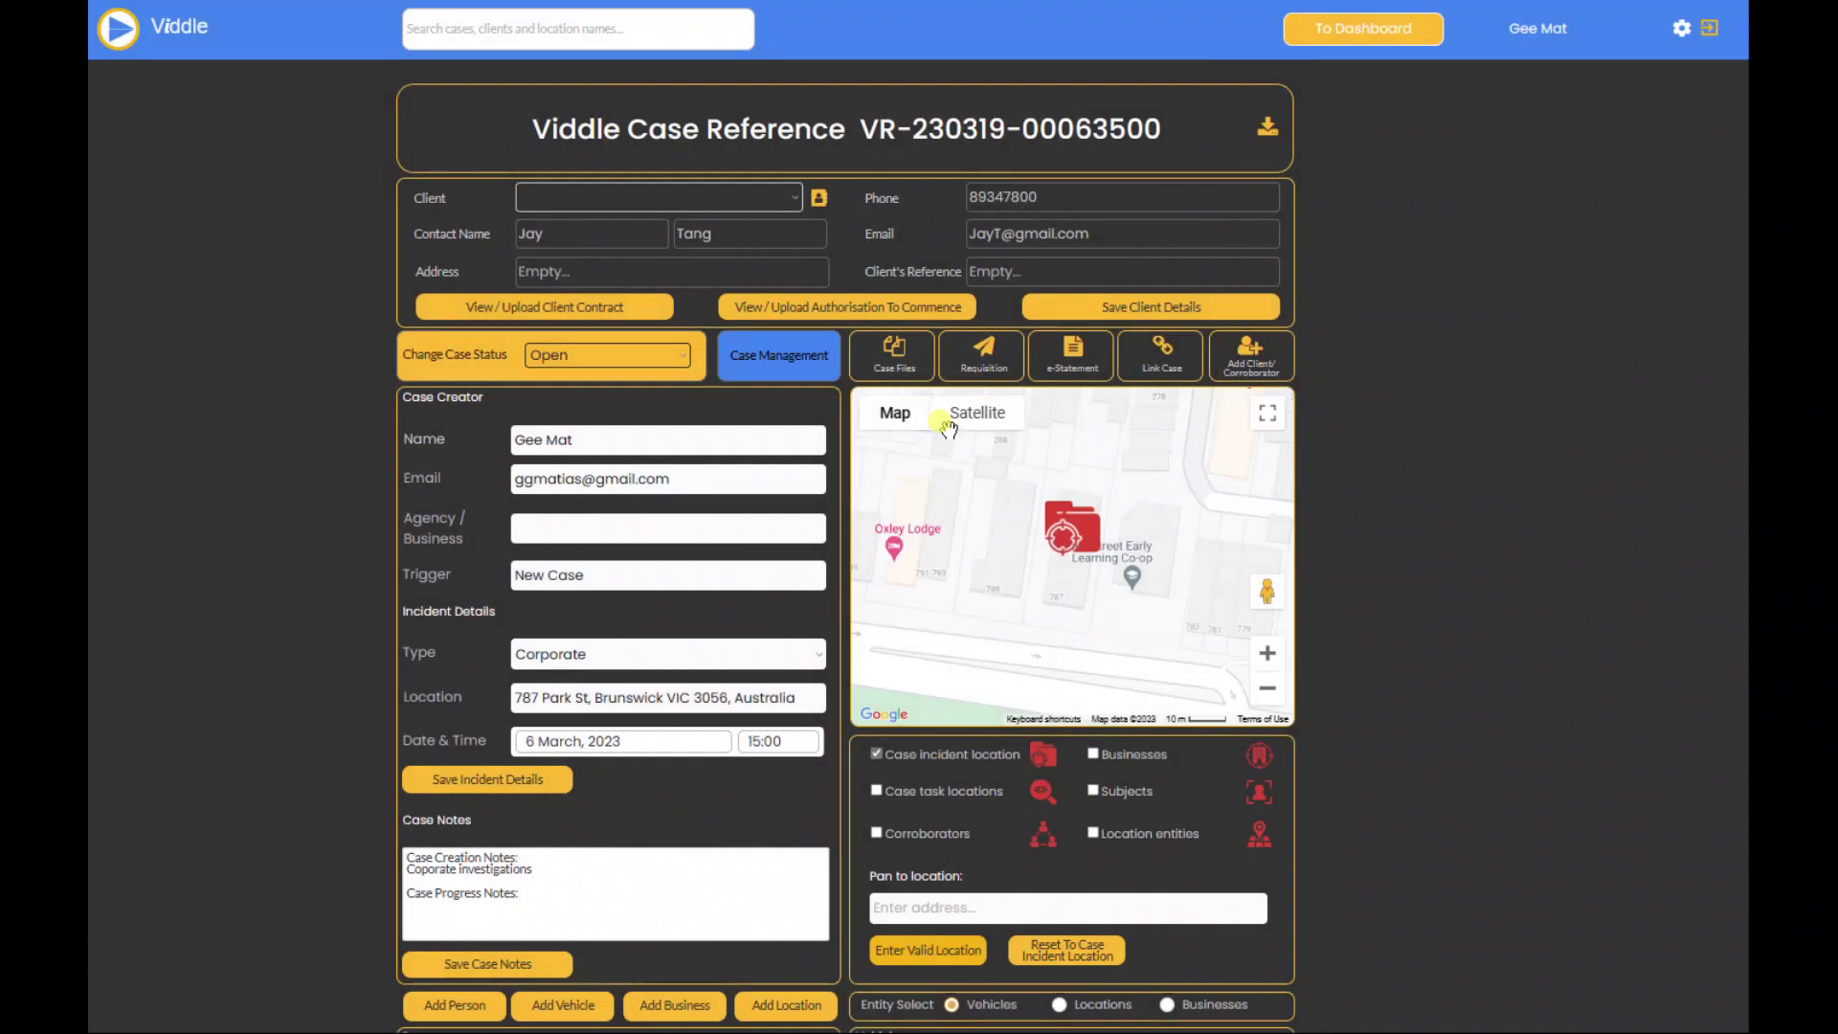
click(779, 356)
click(239, 2)
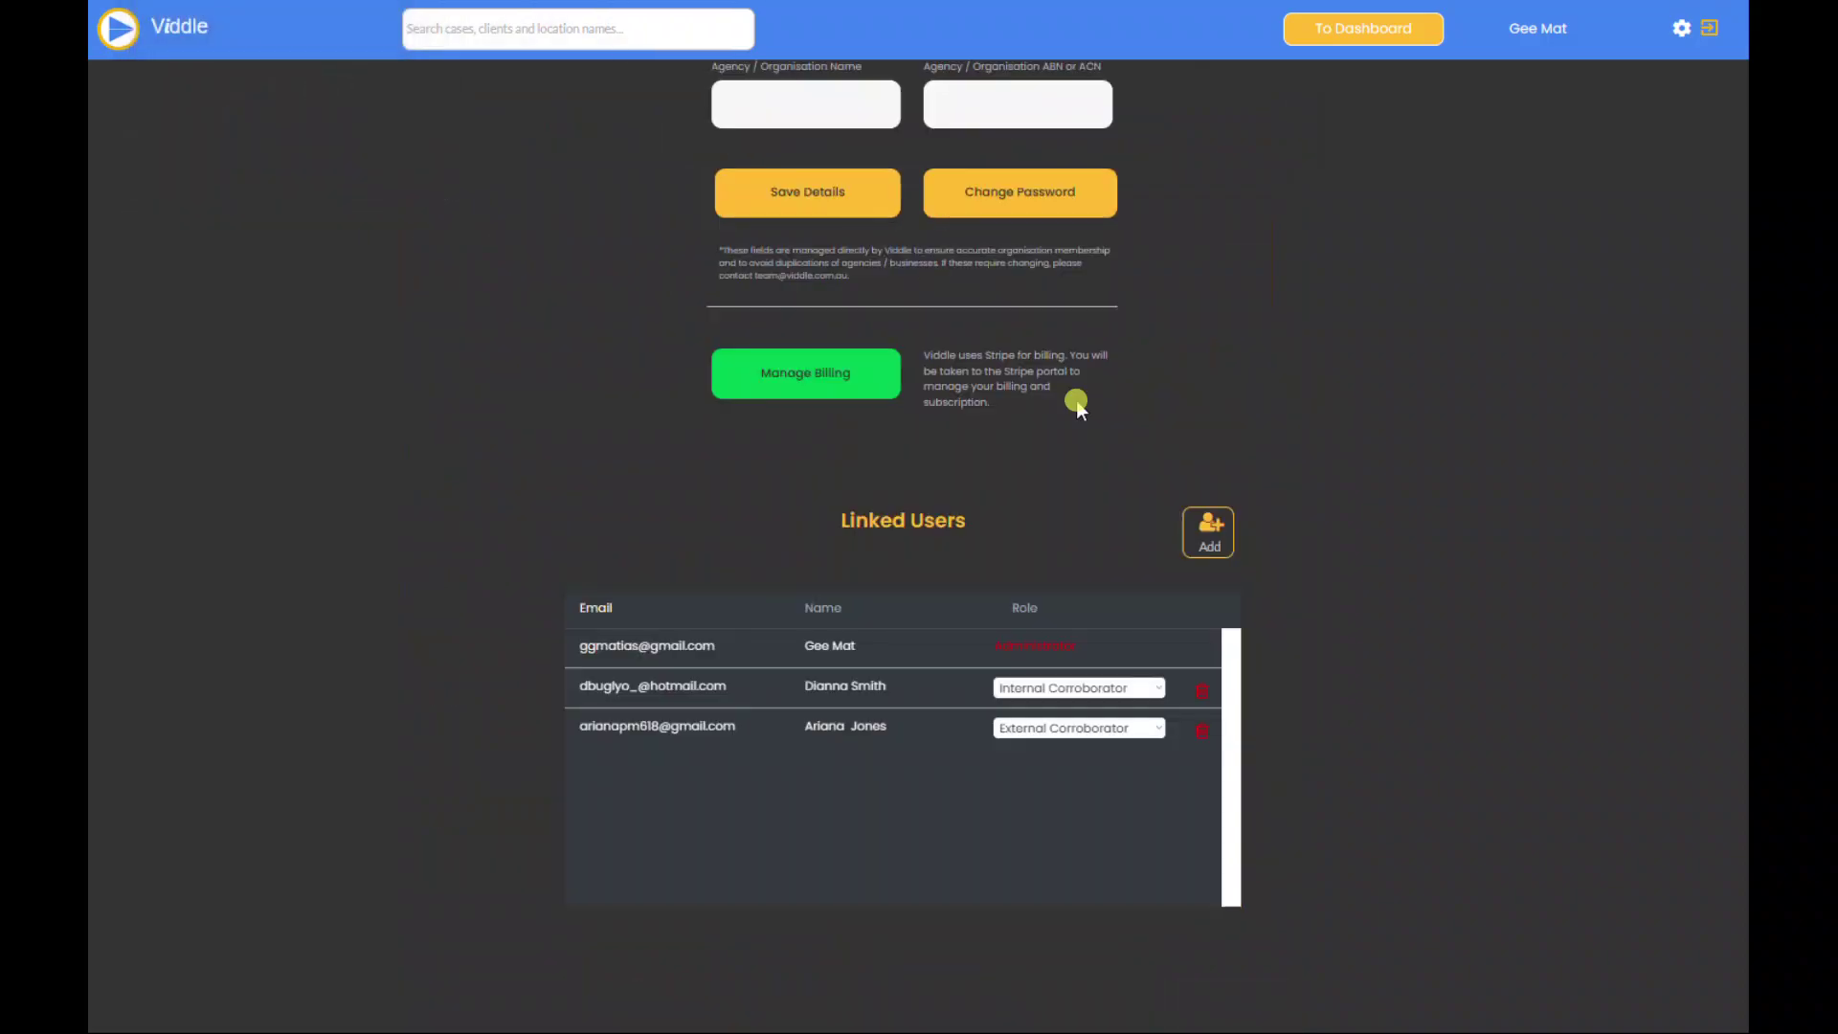